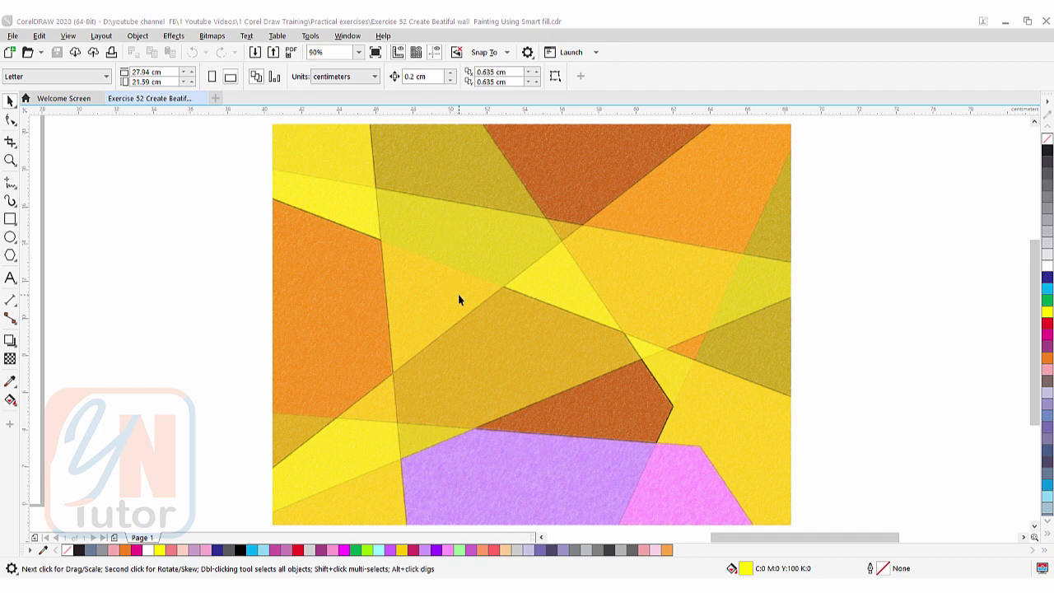
Step: Zoom and pan around the two finished wall paintings to compare them
{"action": "scroll", "coordinate": [458, 297], "scroll_direction": "up", "scroll_amount": 3}
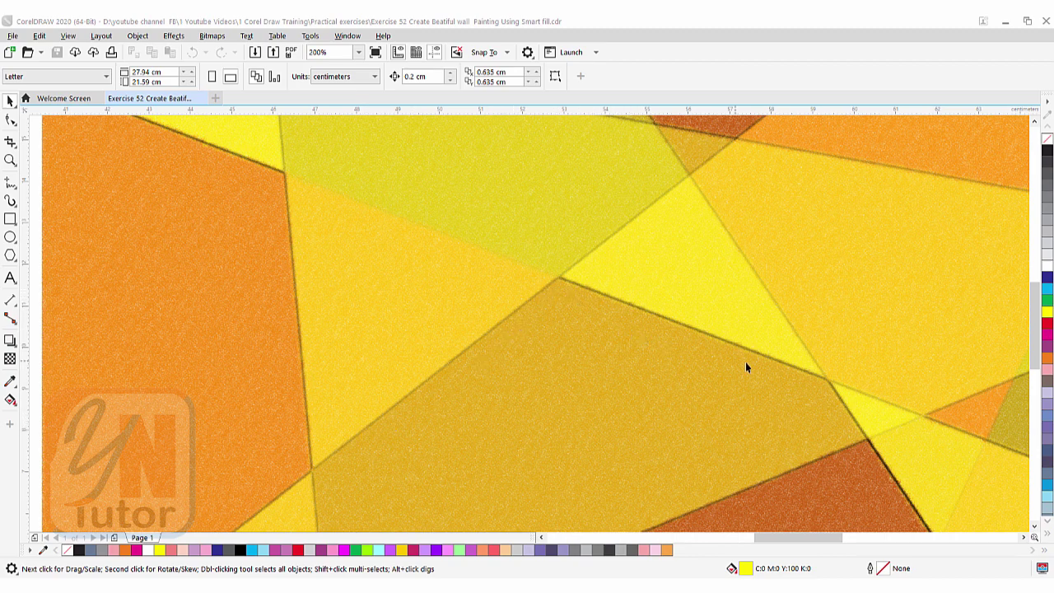
{"action": "scroll", "coordinate": [751, 361], "scroll_direction": "up", "scroll_amount": 2}
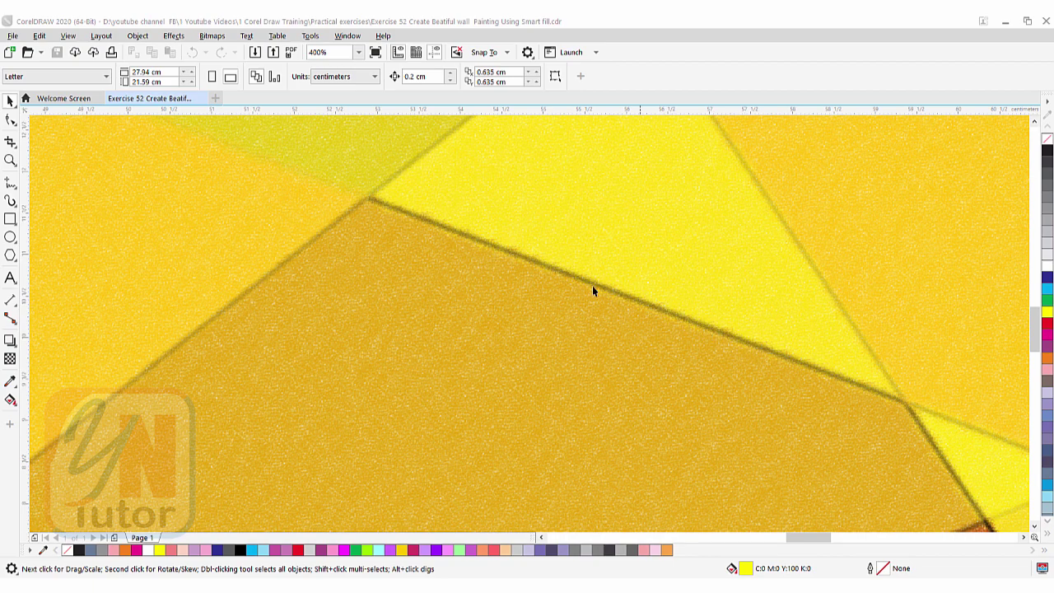
{"action": "scroll", "coordinate": [591, 297], "scroll_direction": "down", "scroll_amount": 2}
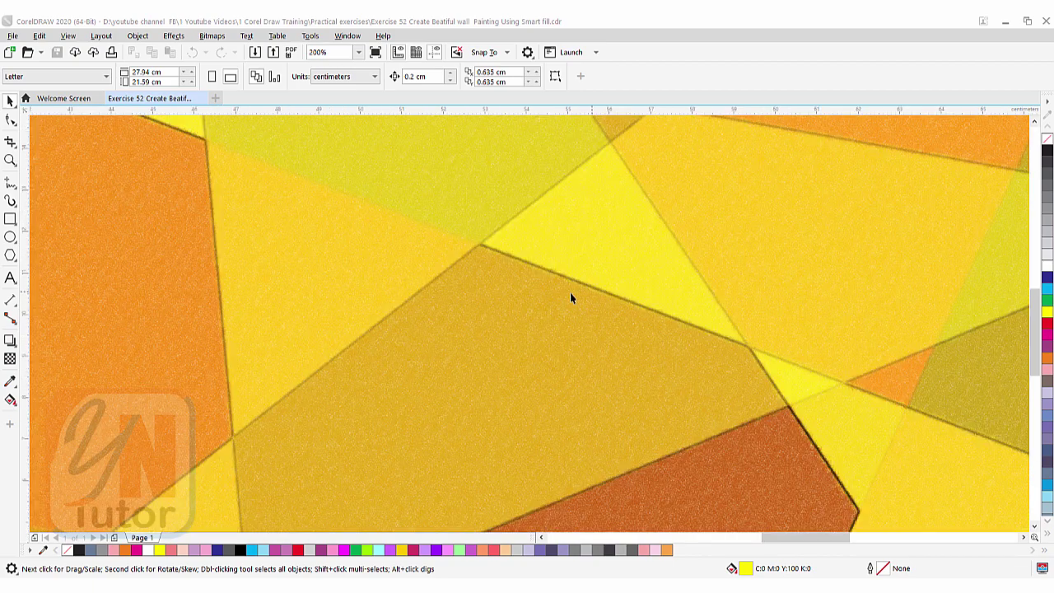
{"action": "scroll", "coordinate": [512, 257], "scroll_direction": "up", "scroll_amount": 2}
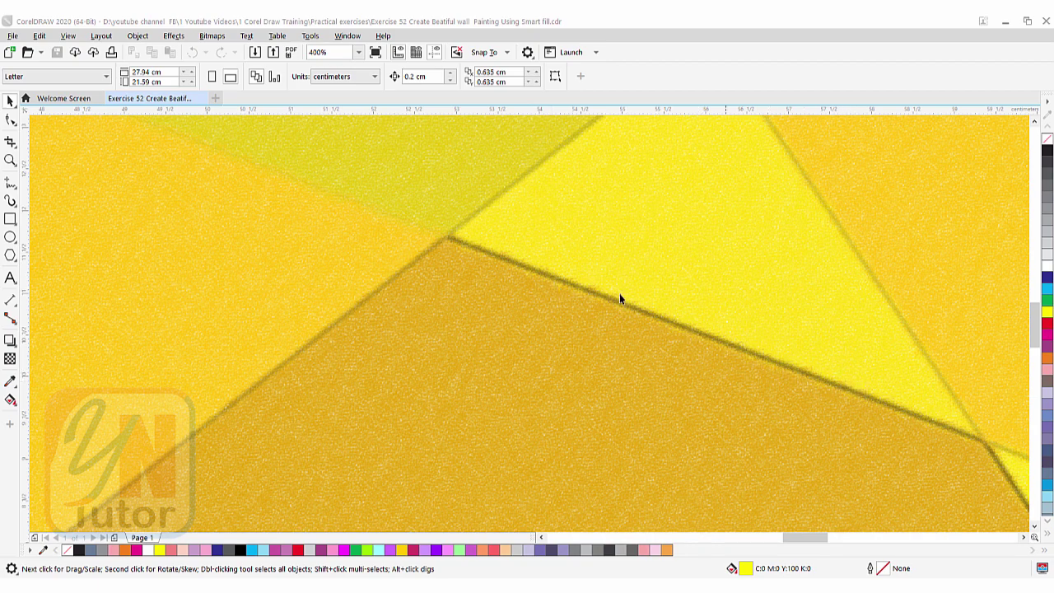
{"action": "left_click_drag", "start_coordinate": [577, 172], "coordinate": [507, 246]}
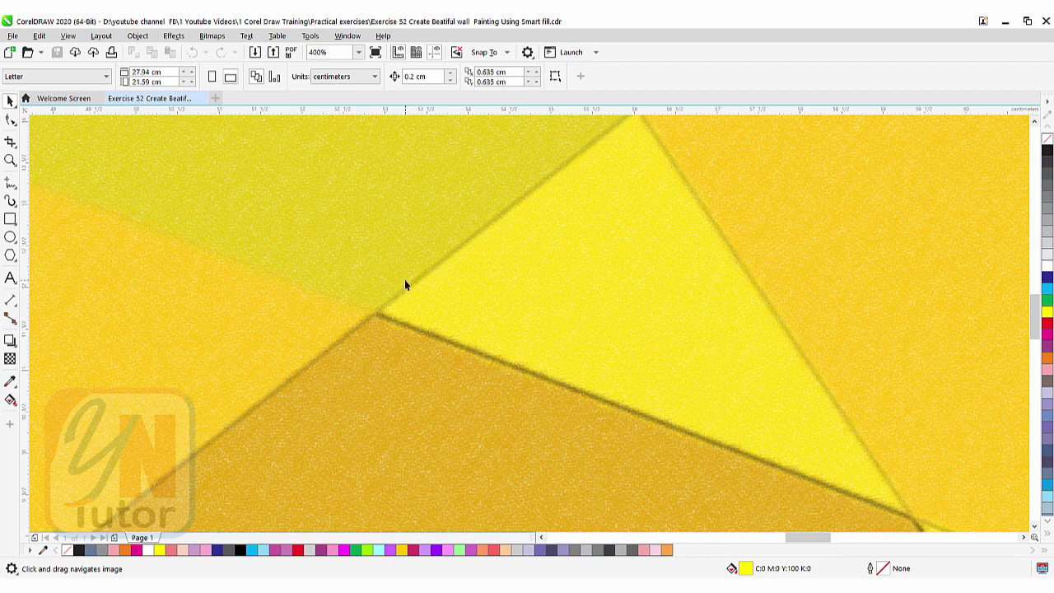
{"action": "scroll", "coordinate": [467, 258], "scroll_direction": "down", "scroll_amount": 1}
{"action": "scroll", "coordinate": [467, 258], "scroll_direction": "down", "scroll_amount": 1}
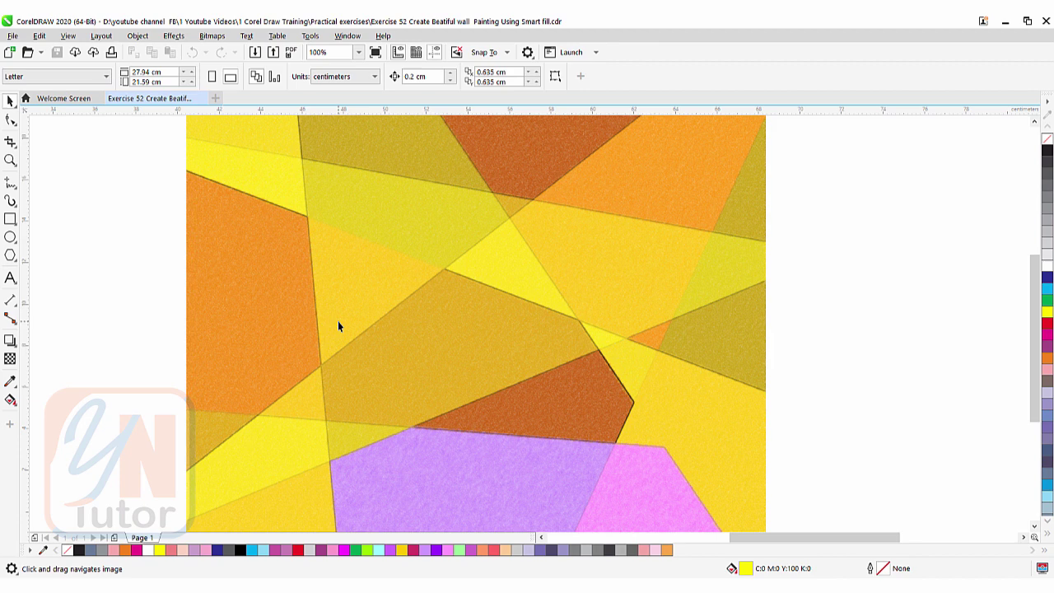
{"action": "scroll", "coordinate": [337, 322], "scroll_direction": "down", "scroll_amount": 2}
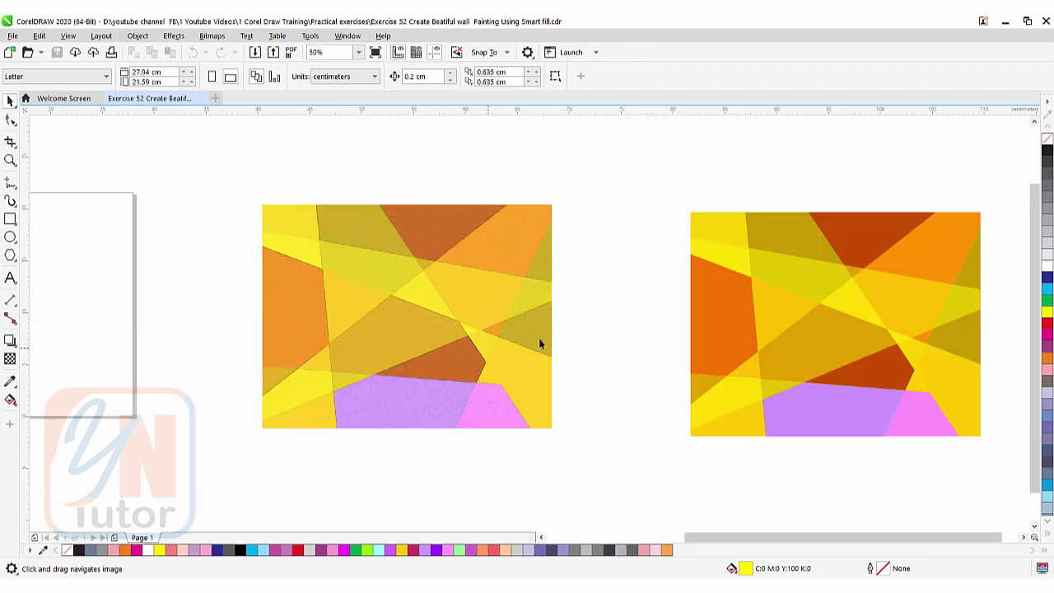
{"action": "scroll", "coordinate": [436, 313], "scroll_direction": "right", "scroll_amount": 4}
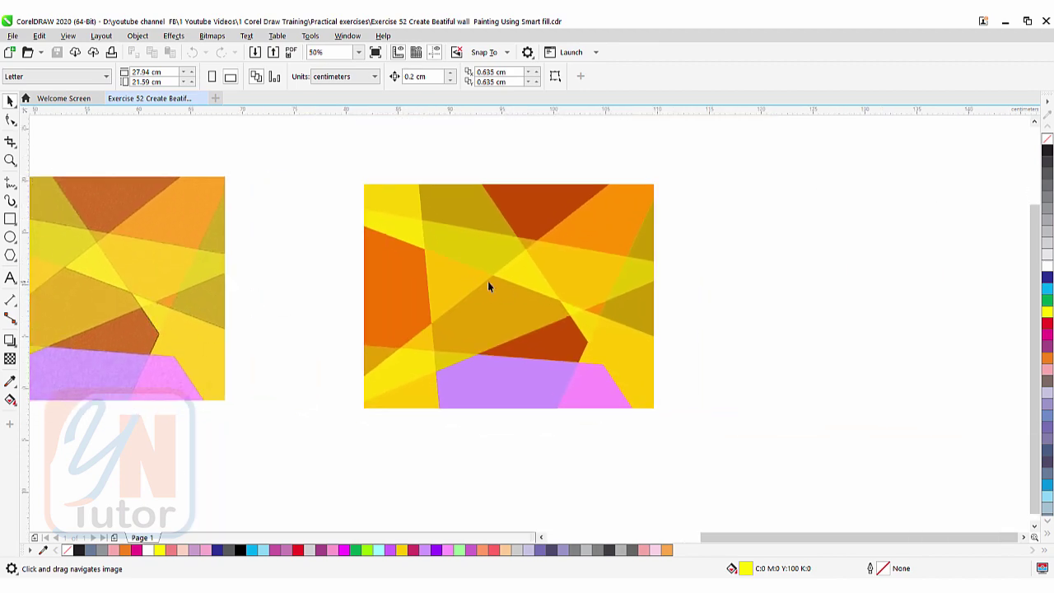
{"action": "scroll", "coordinate": [488, 285], "scroll_direction": "up", "scroll_amount": 2}
{"action": "scroll", "coordinate": [453, 323], "scroll_direction": "down", "scroll_amount": 2}
{"action": "scroll", "coordinate": [404, 306], "scroll_direction": "left", "scroll_amount": 2}
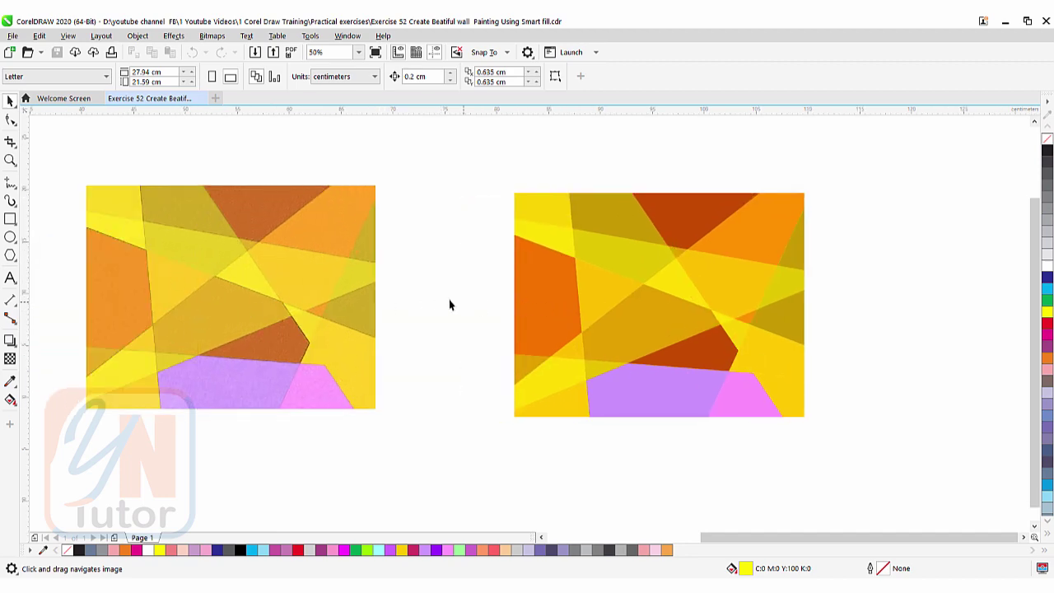
{"action": "scroll", "coordinate": [418, 302], "scroll_direction": "up", "scroll_amount": 2}
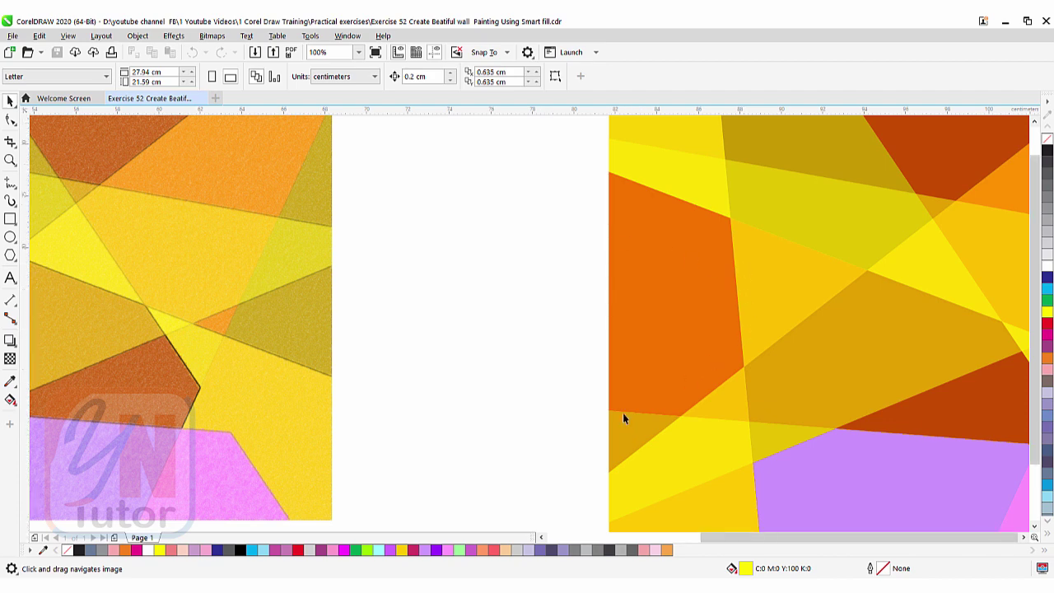
{"action": "scroll", "coordinate": [623, 417], "scroll_direction": "down", "scroll_amount": 2}
Step: Pan to the empty page and zoom in on it with the Zoom tool
{"action": "mouse_move", "coordinate": [439, 375]}
{"action": "left_mouse_down"}
{"action": "mouse_move", "coordinate": [447, 365]}
{"action": "mouse_move", "coordinate": [667, 353]}
{"action": "mouse_move", "coordinate": [944, 353]}
{"action": "left_mouse_up"}
{"action": "left_click", "coordinate": [10, 161]}
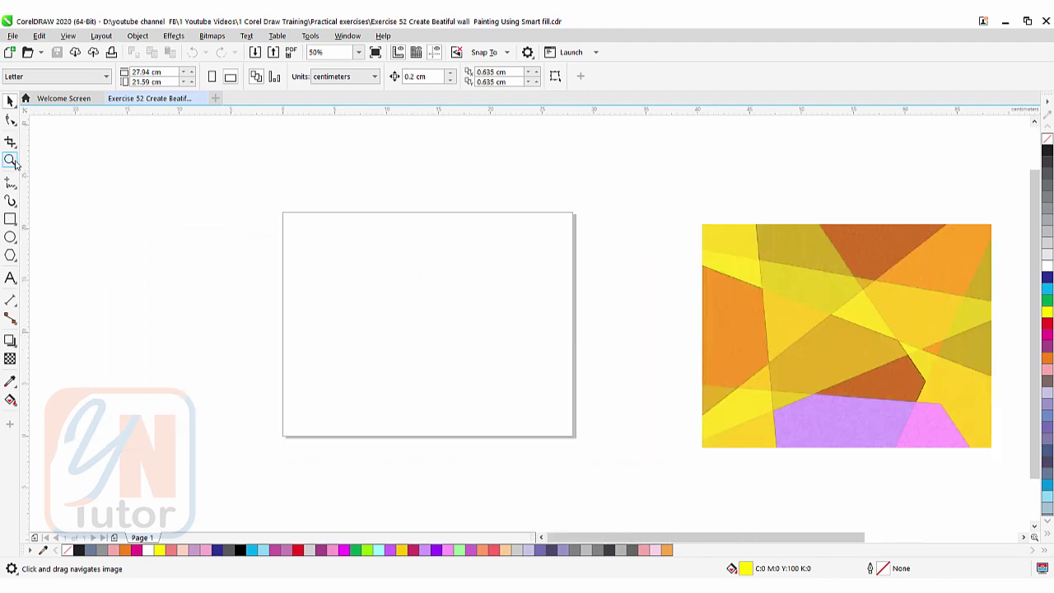
{"action": "left_click", "coordinate": [192, 76]}
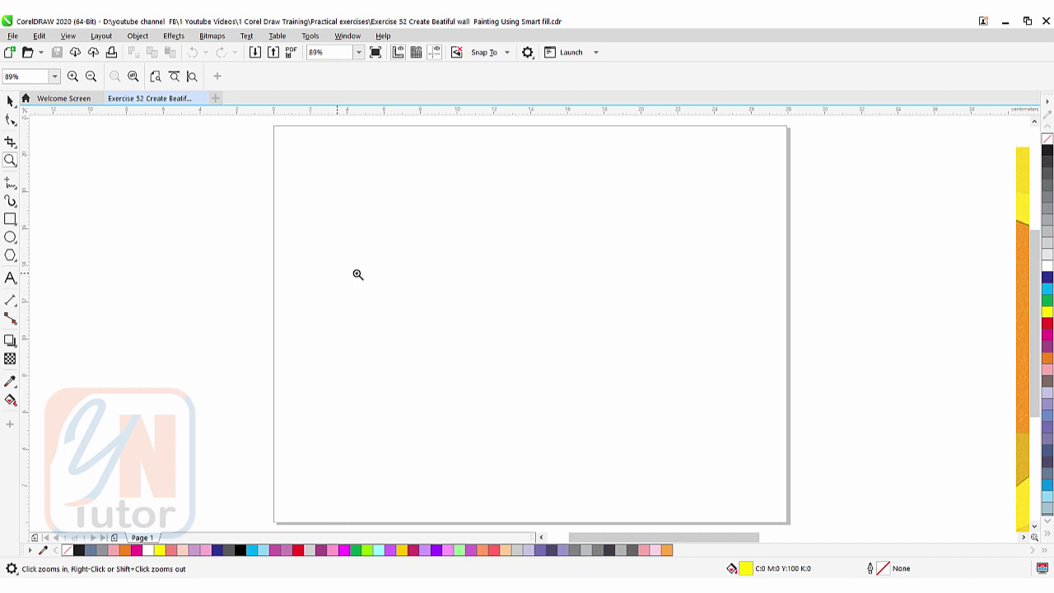
Step: Draw two straight black-outlined lines crossing the page with the Freehand tool
{"action": "right_click", "coordinate": [447, 259]}
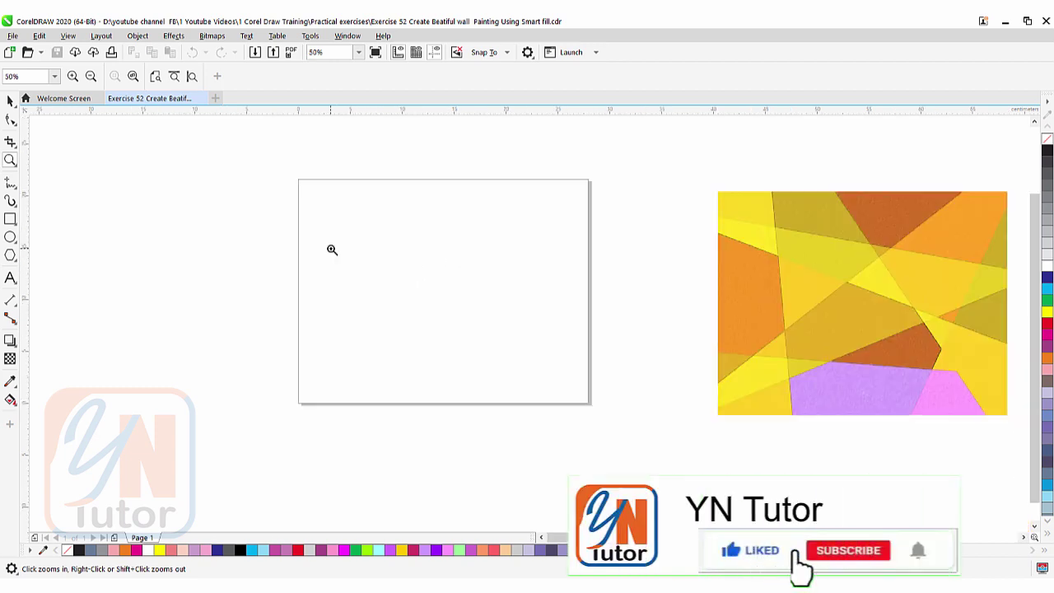
{"action": "left_click", "coordinate": [12, 184]}
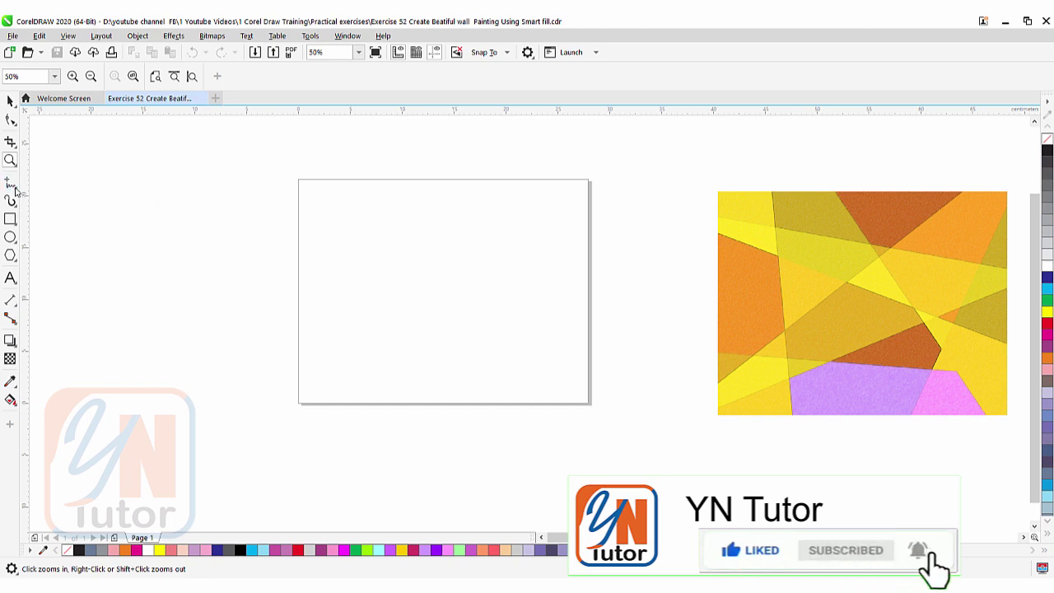
{"action": "left_click", "coordinate": [564, 161]}
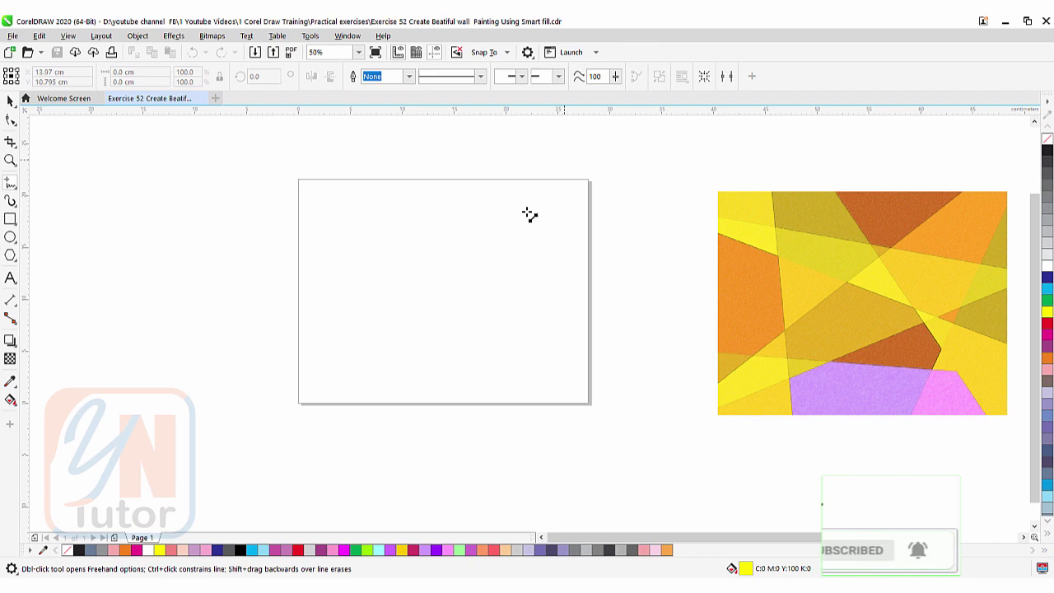
{"action": "left_click", "coordinate": [238, 311]}
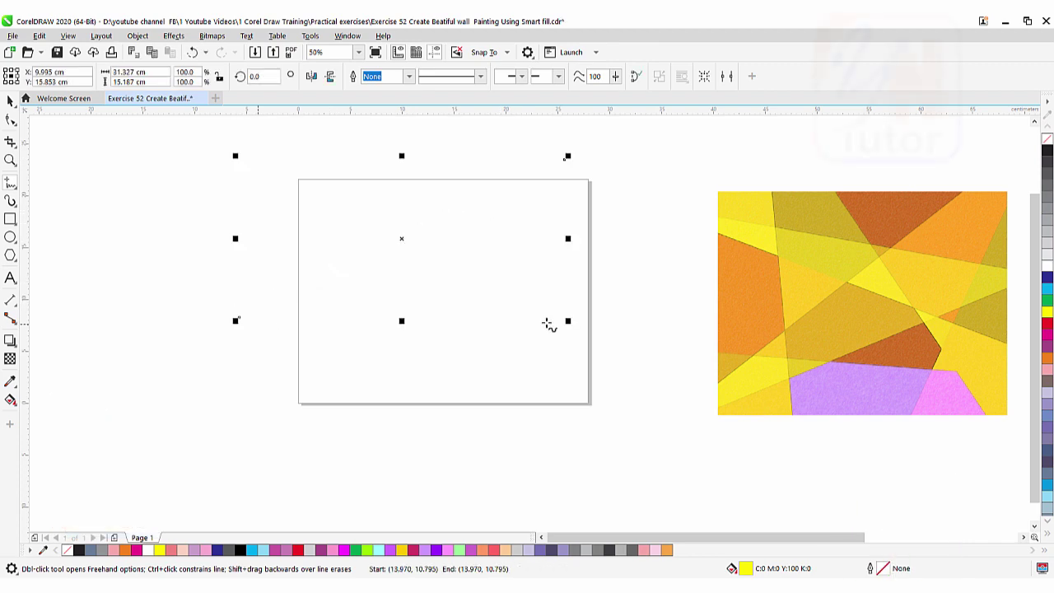
{"action": "right_click", "coordinate": [1046, 154]}
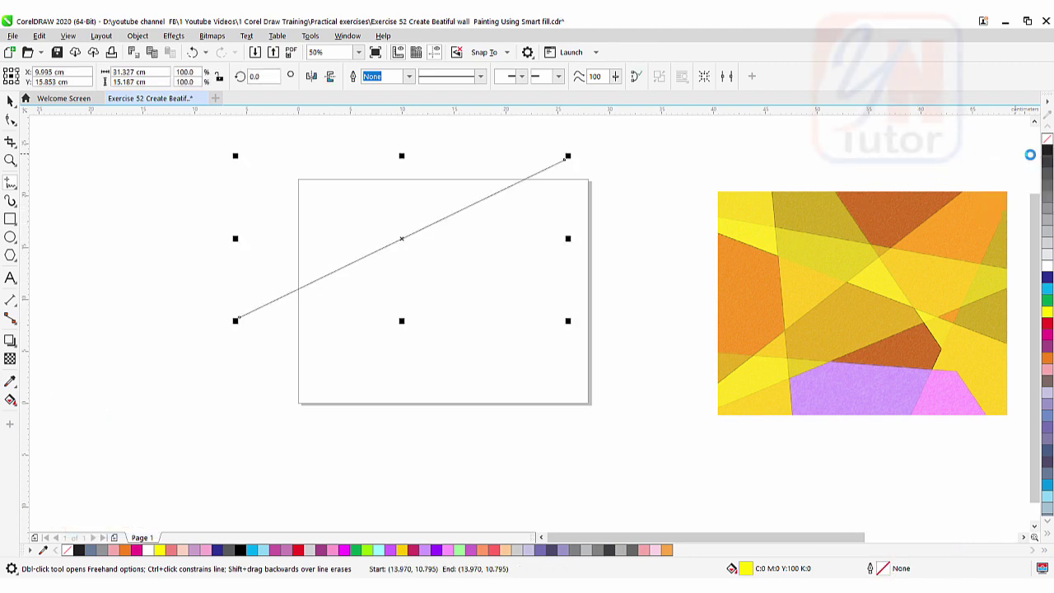
{"action": "left_click", "coordinate": [596, 187]}
{"action": "left_click", "coordinate": [346, 452]}
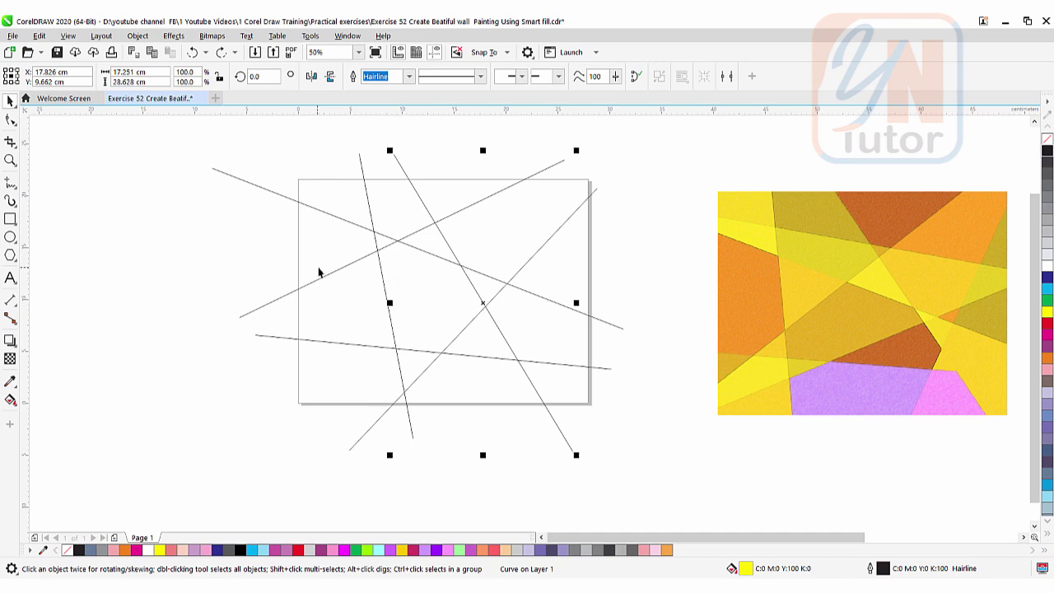
Step: Drag the diagonals' end nodes outward so they extend past the page edges
{"action": "left_click", "coordinate": [11, 120]}
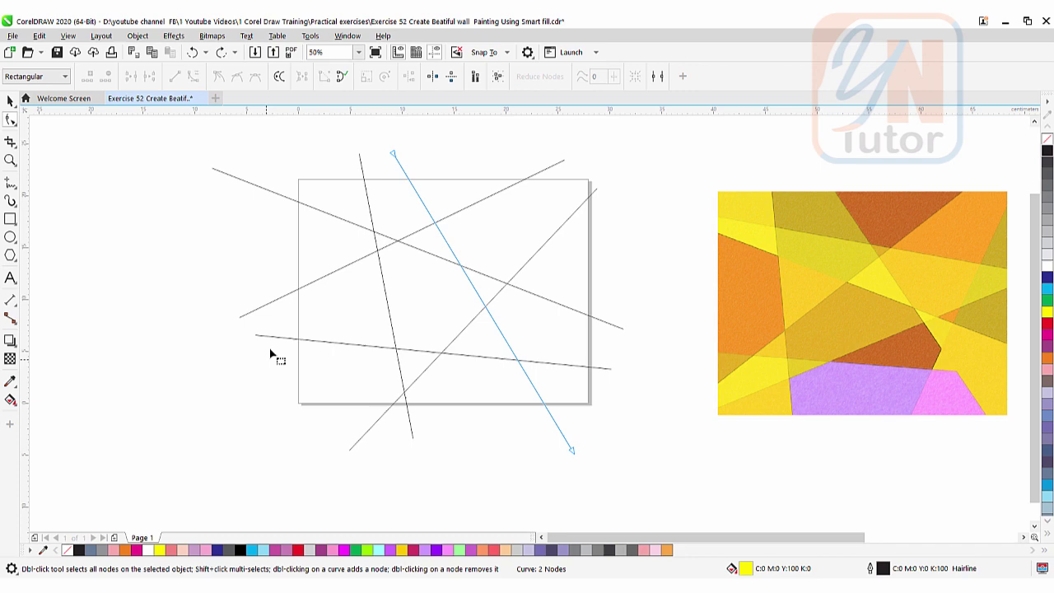
{"action": "left_click", "coordinate": [263, 306]}
{"action": "left_click_drag", "start_coordinate": [241, 316], "coordinate": [275, 402]}
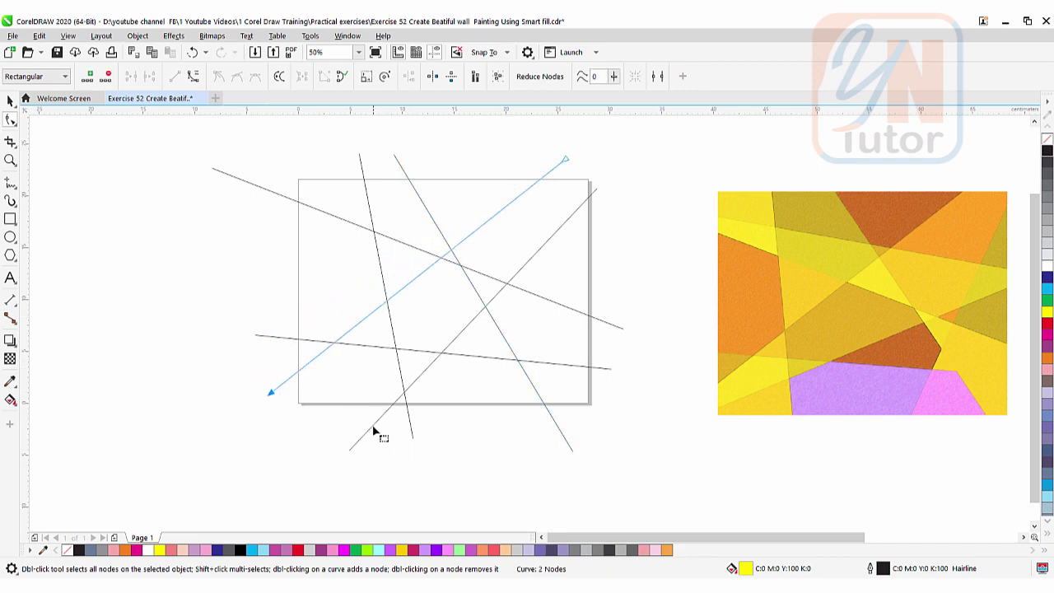
{"action": "left_click", "coordinate": [373, 425]}
{"action": "left_click_drag", "start_coordinate": [351, 451], "coordinate": [410, 487]}
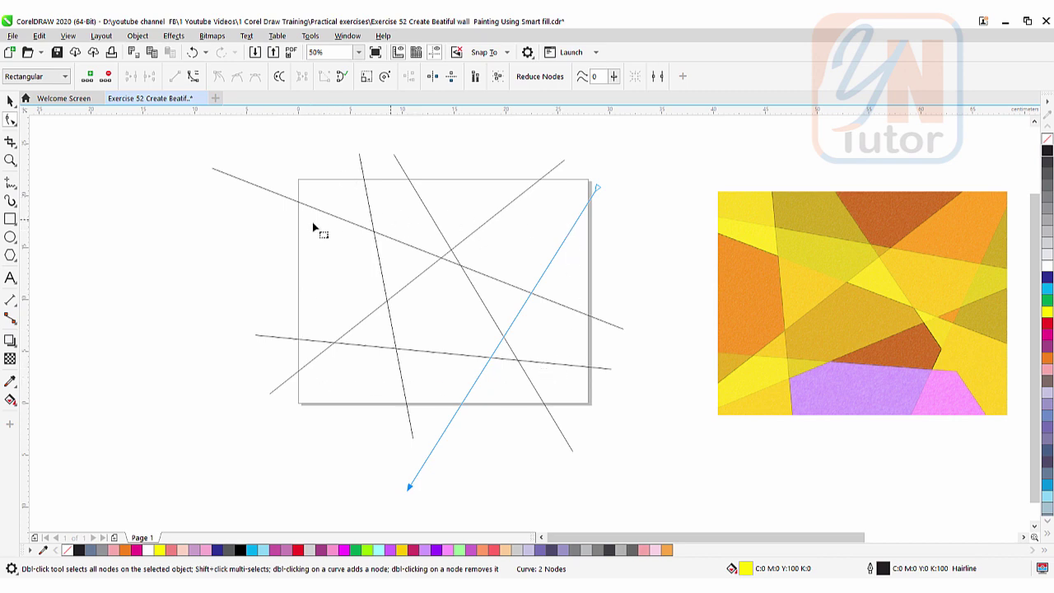
Step: Add a page-sized rectangle with no fill, then pan to show the finished paintings
{"action": "double_click", "coordinate": [13, 220]}
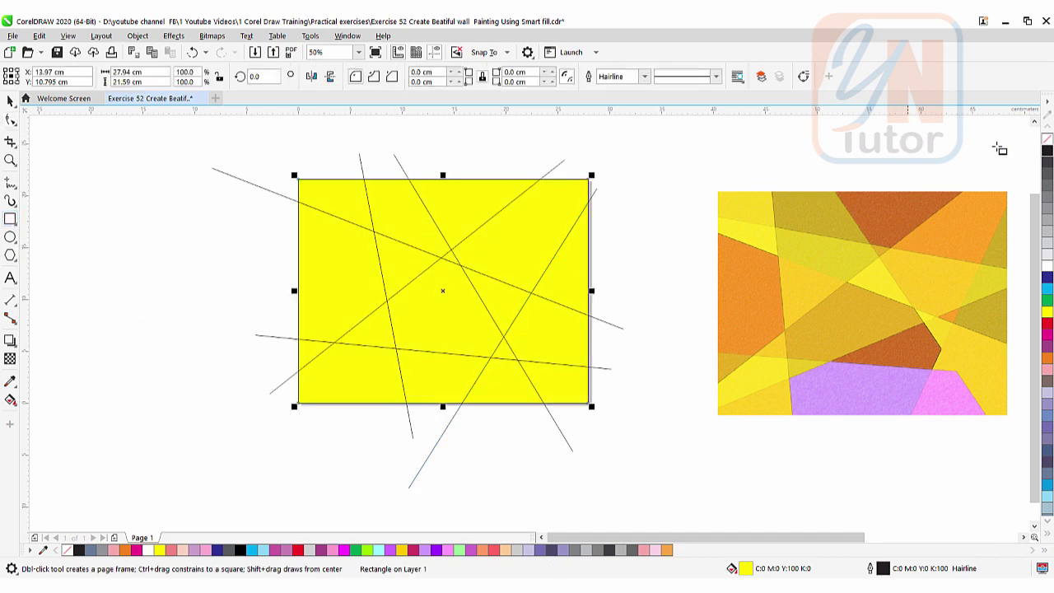
{"action": "left_click", "coordinate": [1047, 145]}
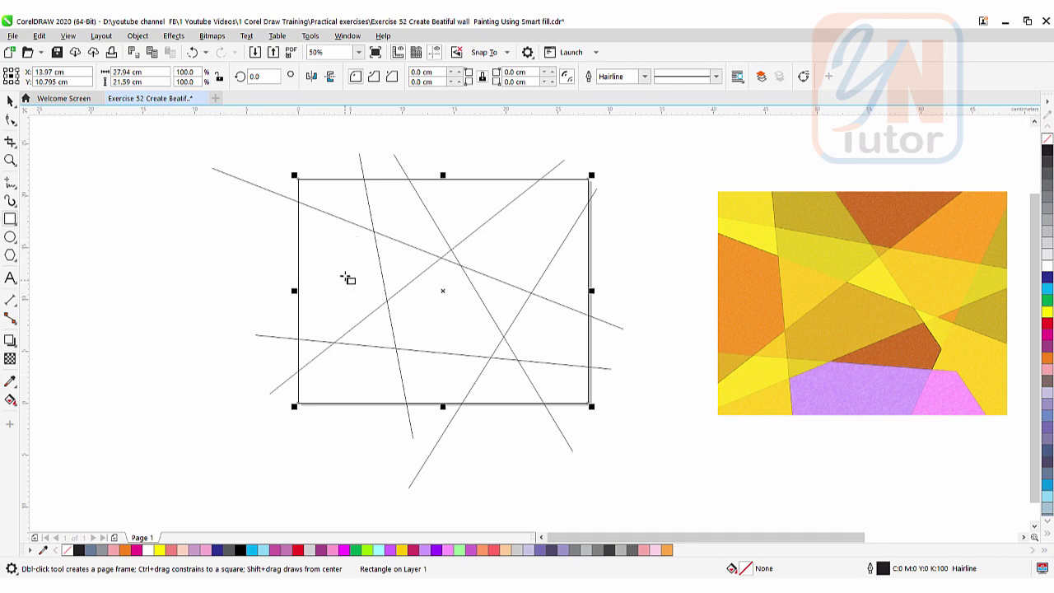
{"action": "left_click_drag", "start_coordinate": [347, 278], "coordinate": [87, 266]}
{"action": "left_click_drag", "start_coordinate": [453, 299], "coordinate": [128, 298]}
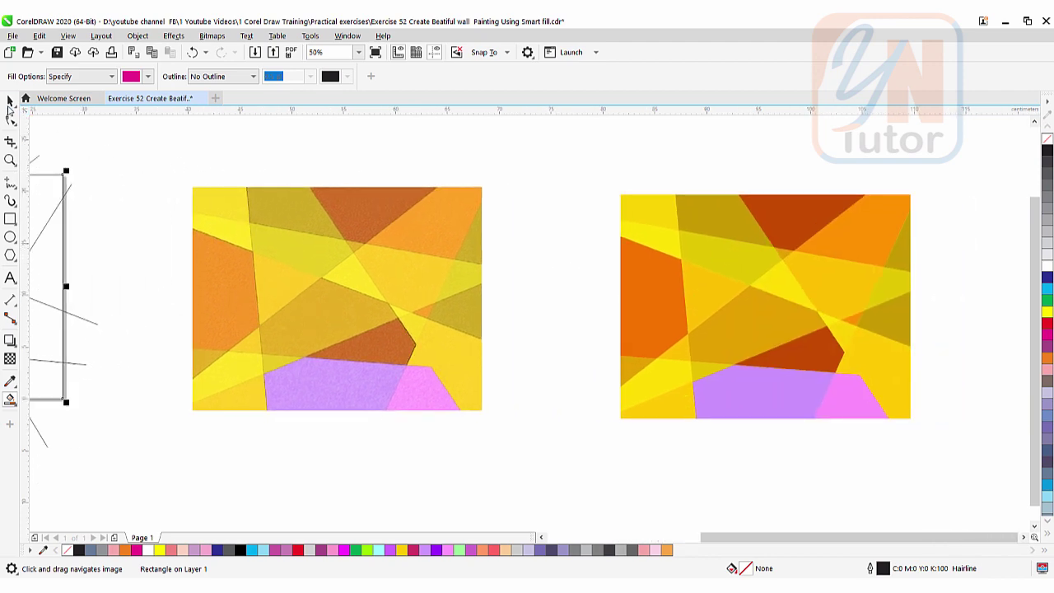
Step: Move the right-hand painting down and drag the triangular lens below the pink image
{"action": "left_click", "coordinate": [10, 100]}
{"action": "mouse_move", "coordinate": [716, 276]}
{"action": "left_mouse_down"}
{"action": "mouse_move", "coordinate": [590, 438]}
{"action": "mouse_move", "coordinate": [581, 473]}
{"action": "left_mouse_up"}
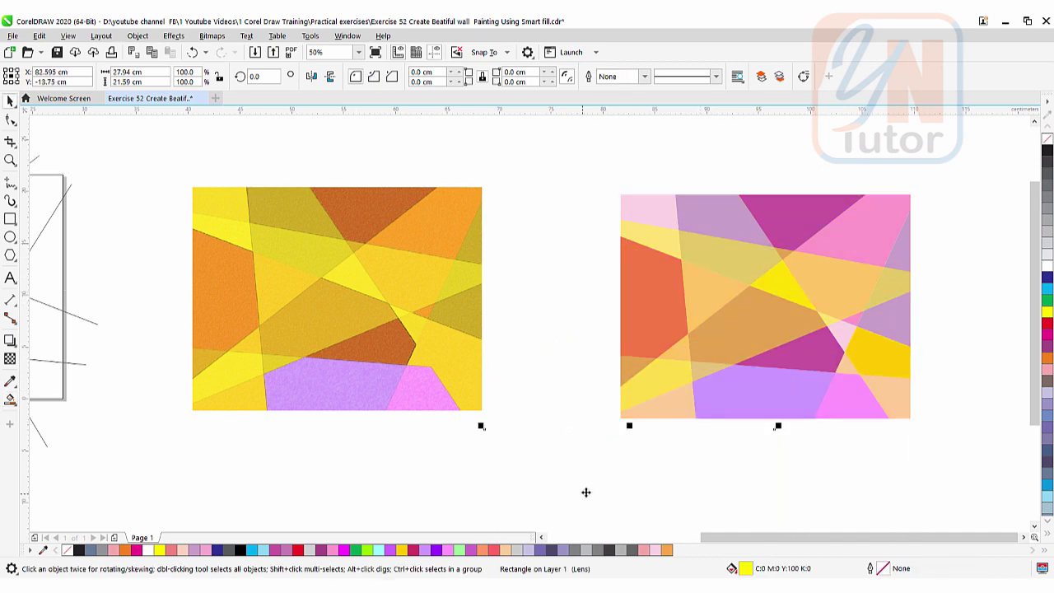
{"action": "left_click", "coordinate": [715, 291]}
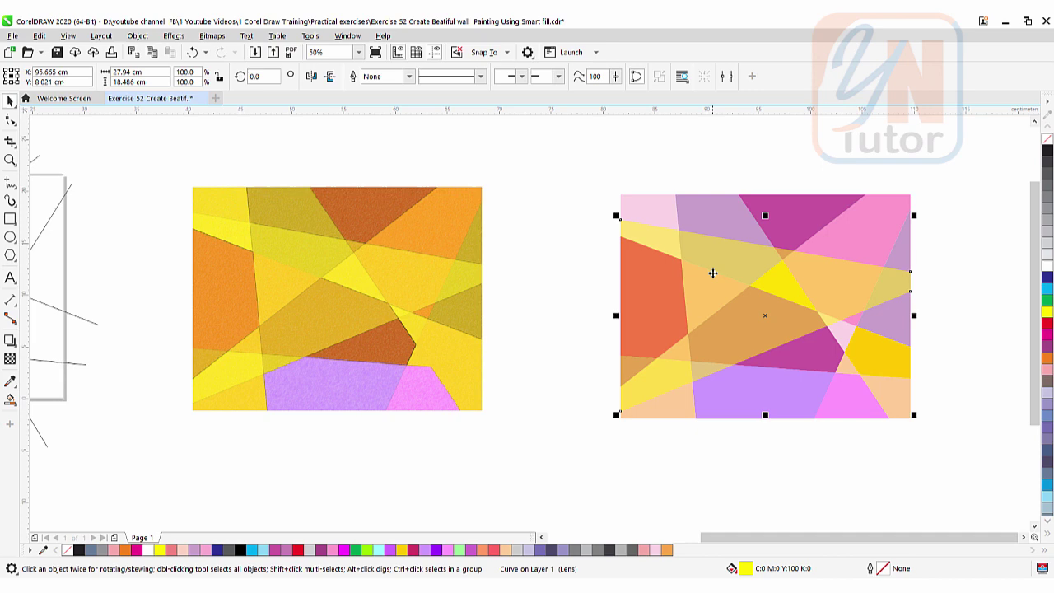
{"action": "mouse_move", "coordinate": [719, 272]}
{"action": "left_mouse_down"}
{"action": "mouse_move", "coordinate": [760, 390]}
{"action": "mouse_move", "coordinate": [740, 507]}
{"action": "left_mouse_up"}
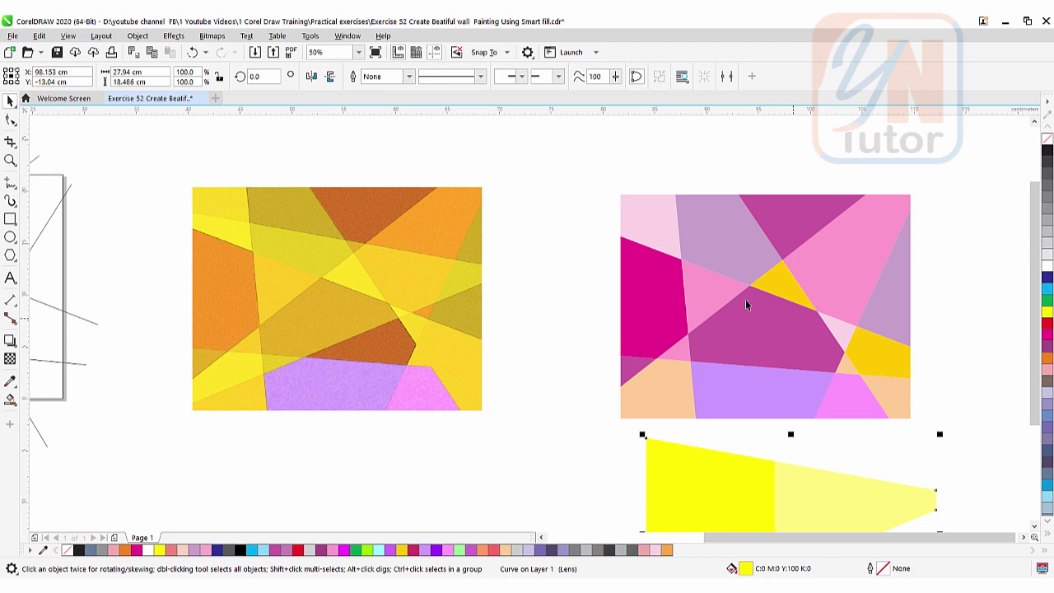
Step: Move the pink composition left and the yellow bitmap right, then zoom to the line frame
{"action": "left_click_drag", "start_coordinate": [574, 169], "coordinate": [931, 445]}
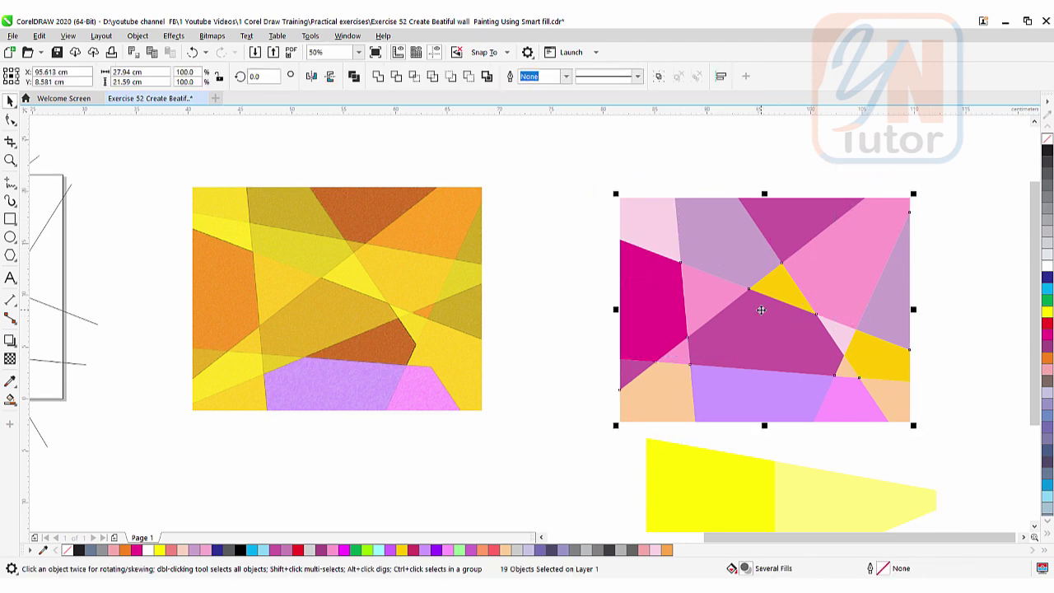
{"action": "mouse_move", "coordinate": [762, 310]}
{"action": "left_mouse_down"}
{"action": "mouse_move", "coordinate": [319, 321]}
{"action": "mouse_move", "coordinate": [228, 293]}
{"action": "left_mouse_up"}
{"action": "left_click", "coordinate": [421, 306]}
{"action": "left_click_drag", "start_coordinate": [418, 278], "coordinate": [672, 279]}
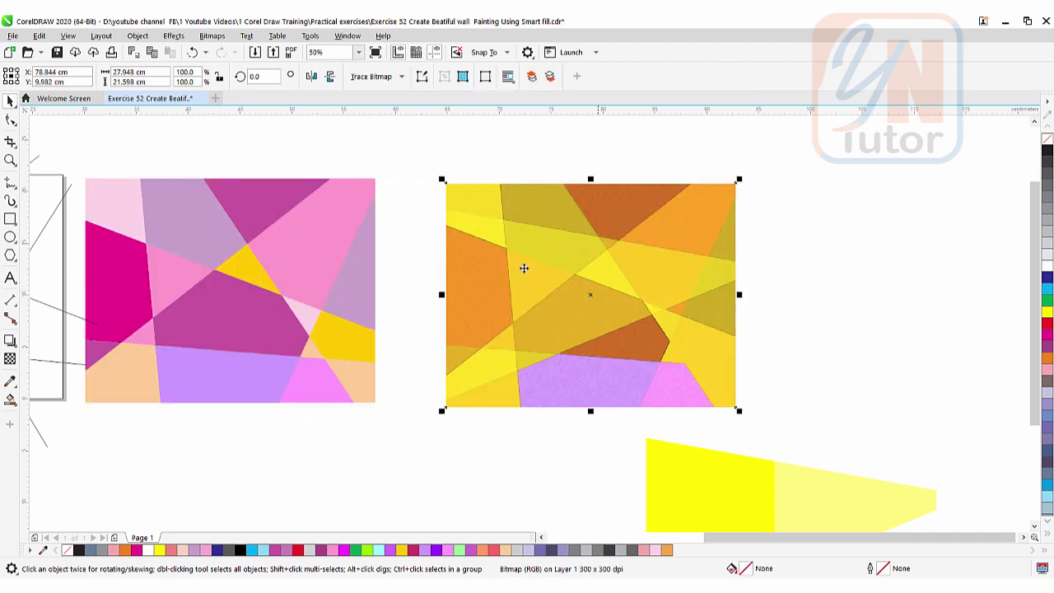
{"action": "left_click", "coordinate": [10, 159]}
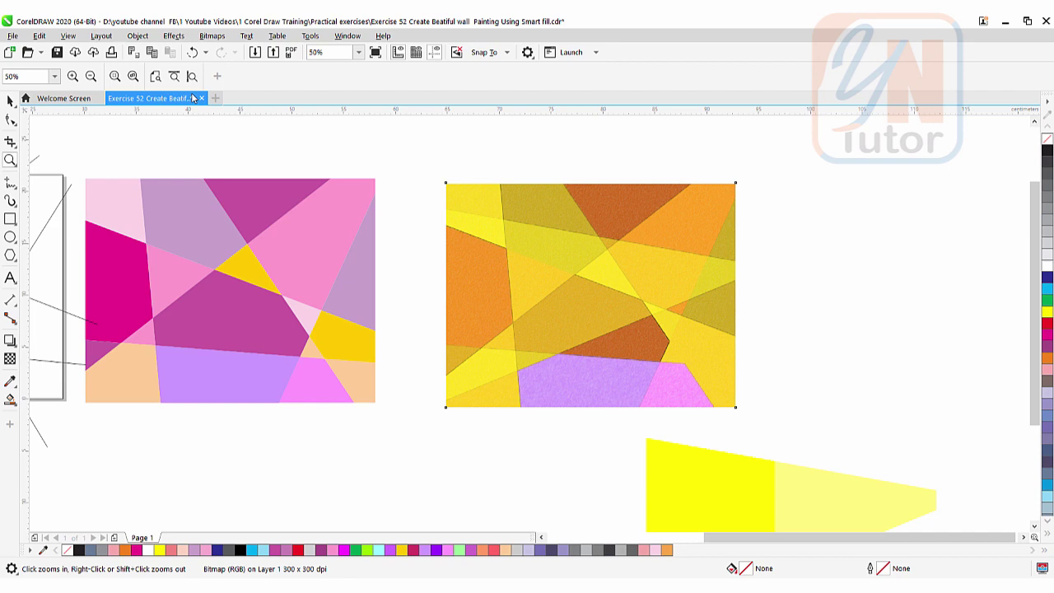
{"action": "left_click", "coordinate": [196, 80]}
Step: Smart Fill the left region magenta, then the top-left corner and central triangle light pink
{"action": "scroll", "coordinate": [284, 214], "scroll_direction": "down", "scroll_amount": 1}
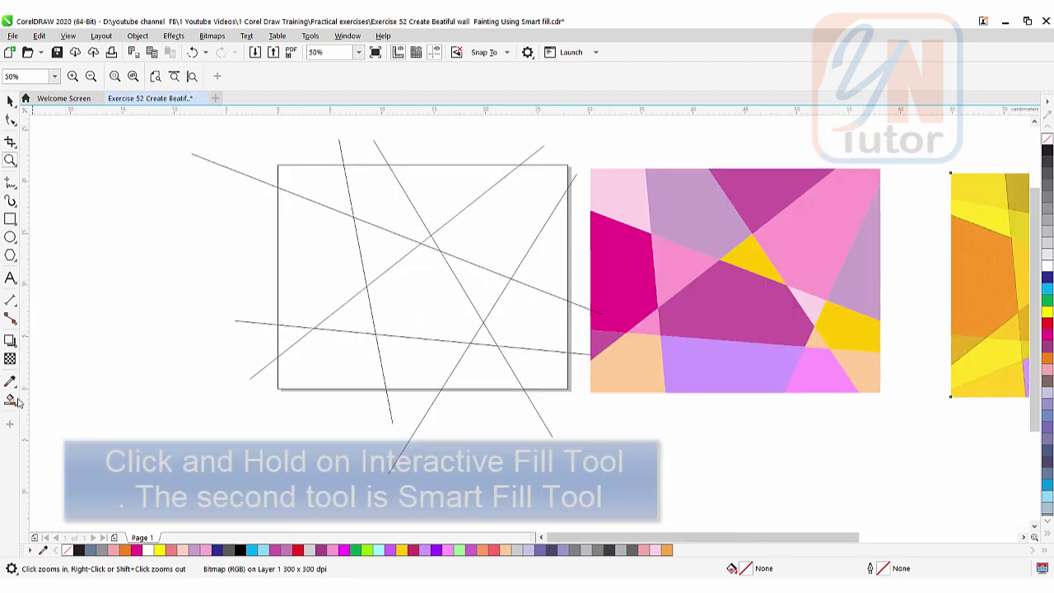
{"action": "left_click_drag", "start_coordinate": [12, 403], "coordinate": [41, 426]}
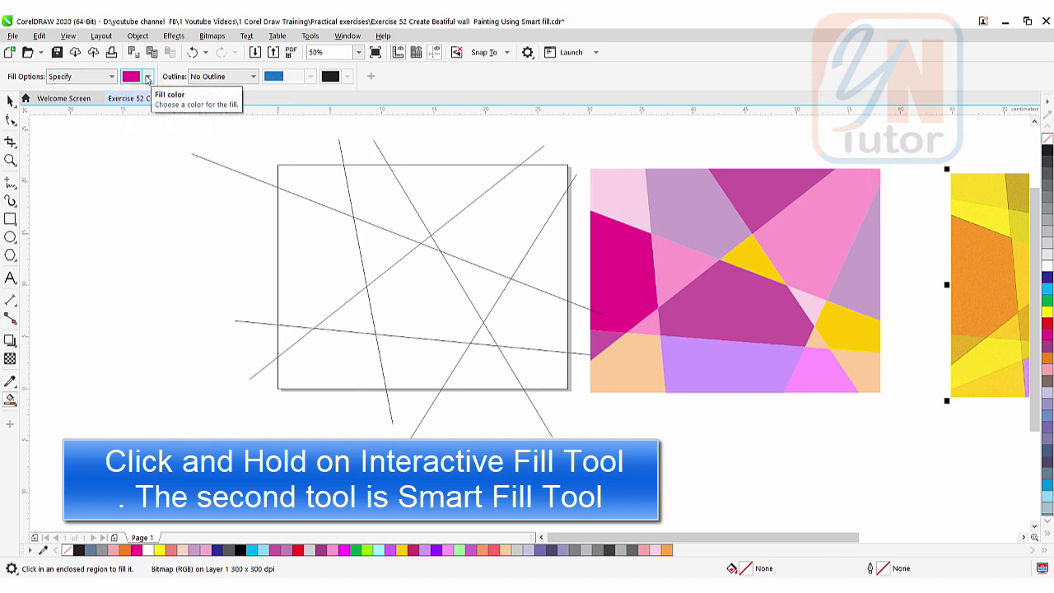
{"action": "left_click", "coordinate": [297, 250]}
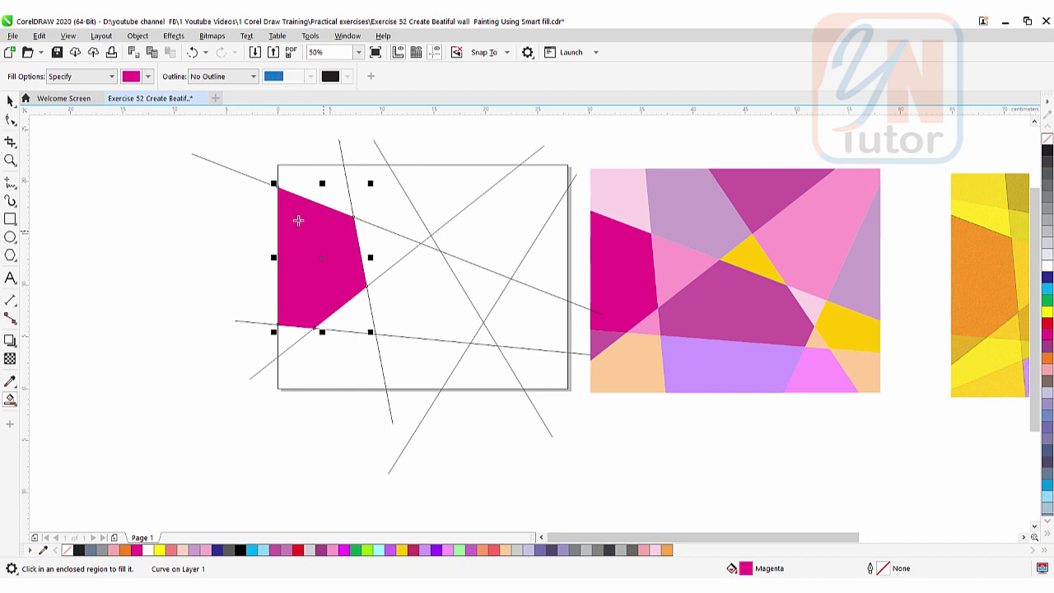
{"action": "left_click", "coordinate": [148, 75]}
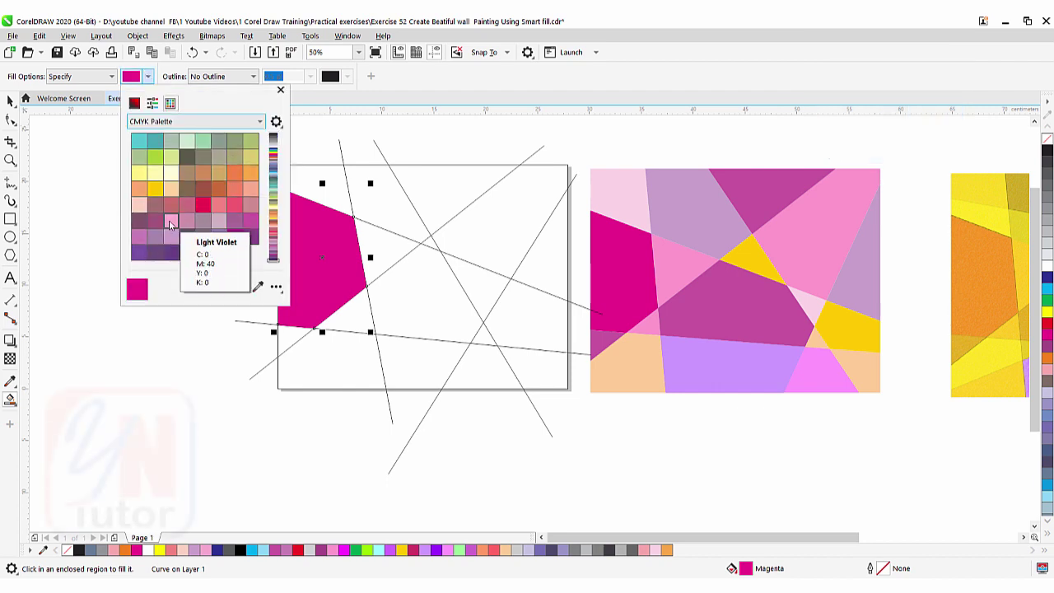
{"action": "left_click", "coordinate": [168, 220]}
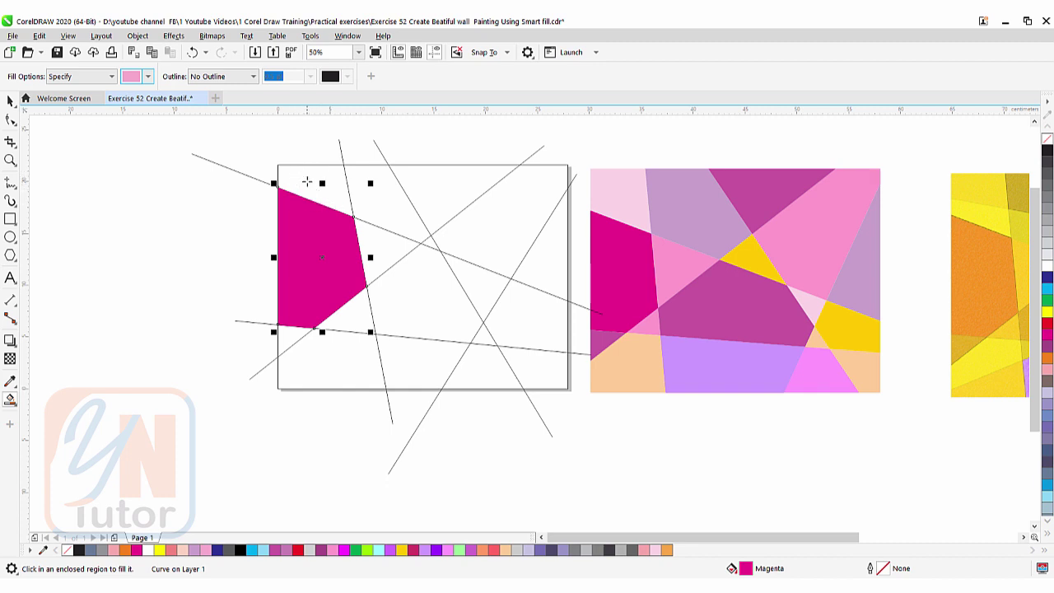
{"action": "left_click", "coordinate": [306, 181]}
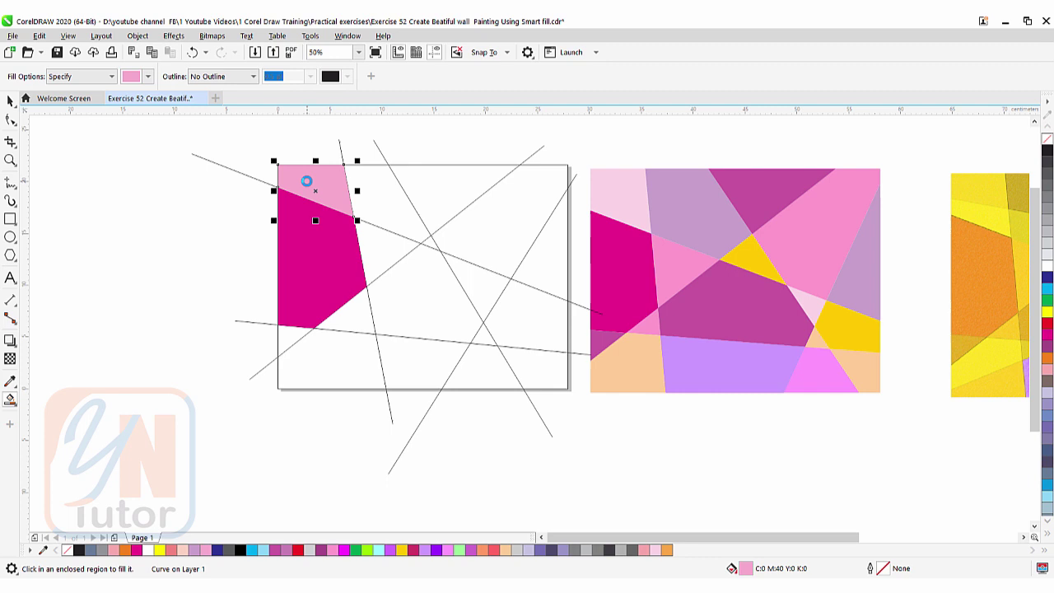
{"action": "left_click", "coordinate": [480, 284]}
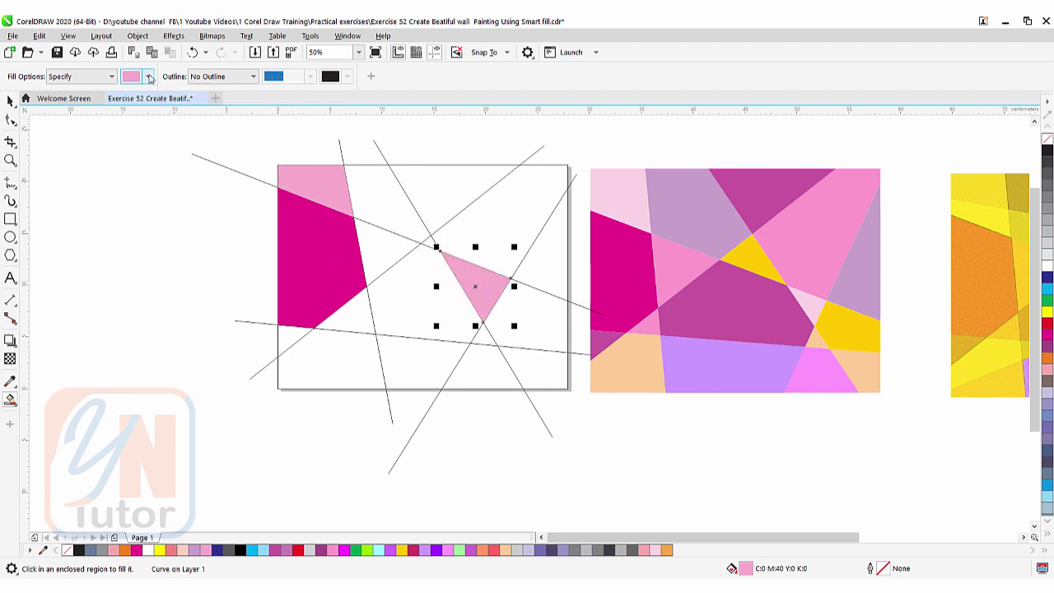
Step: Fill three more regions salmon pink: left of the triangle, upper right and lower left
{"action": "left_click", "coordinate": [149, 77]}
{"action": "left_click", "coordinate": [187, 173]}
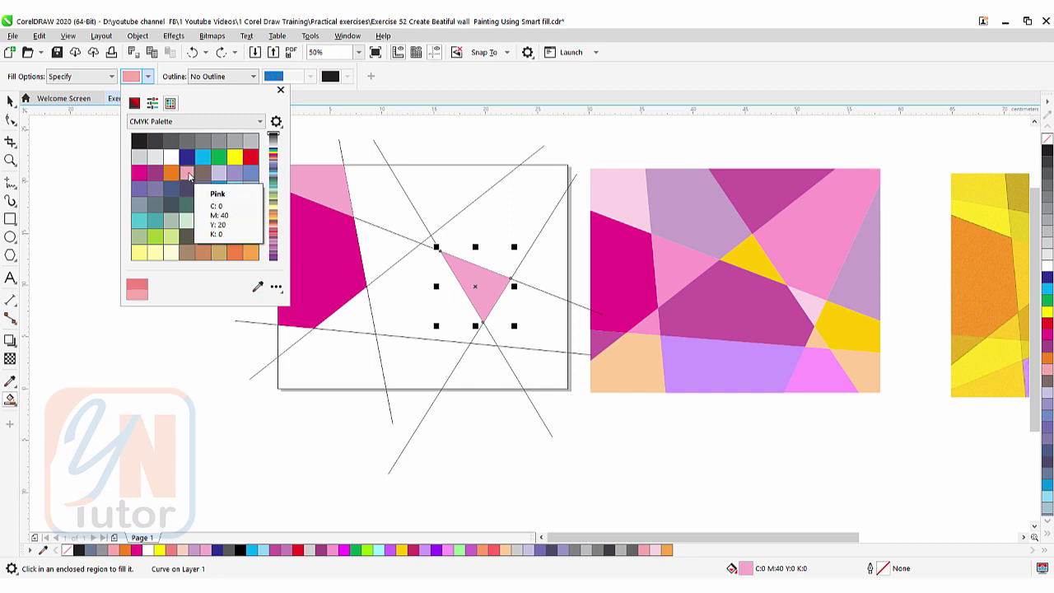
{"action": "left_click", "coordinate": [374, 246]}
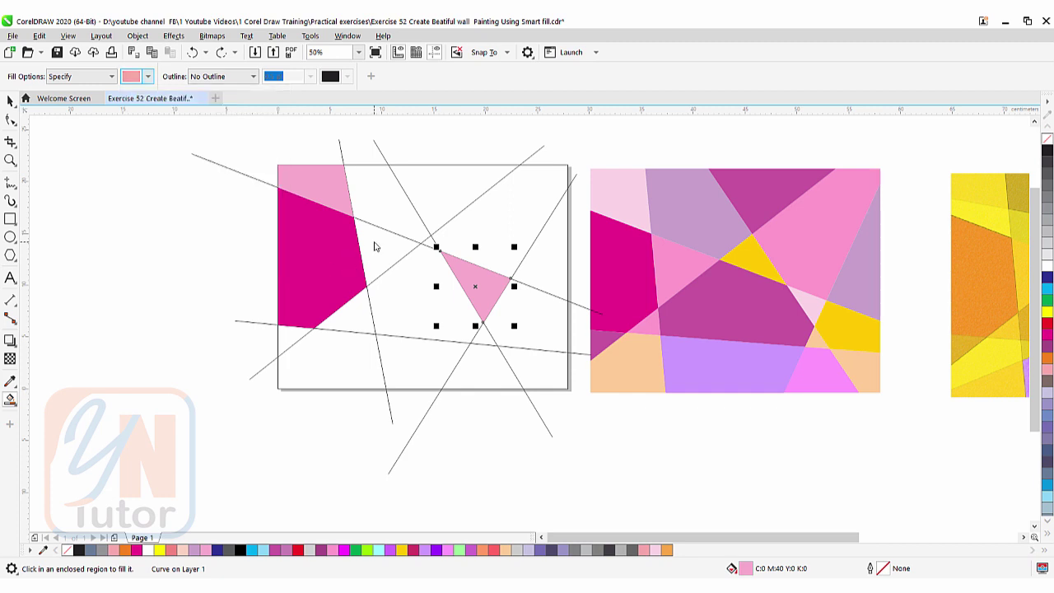
{"action": "left_click", "coordinate": [374, 243]}
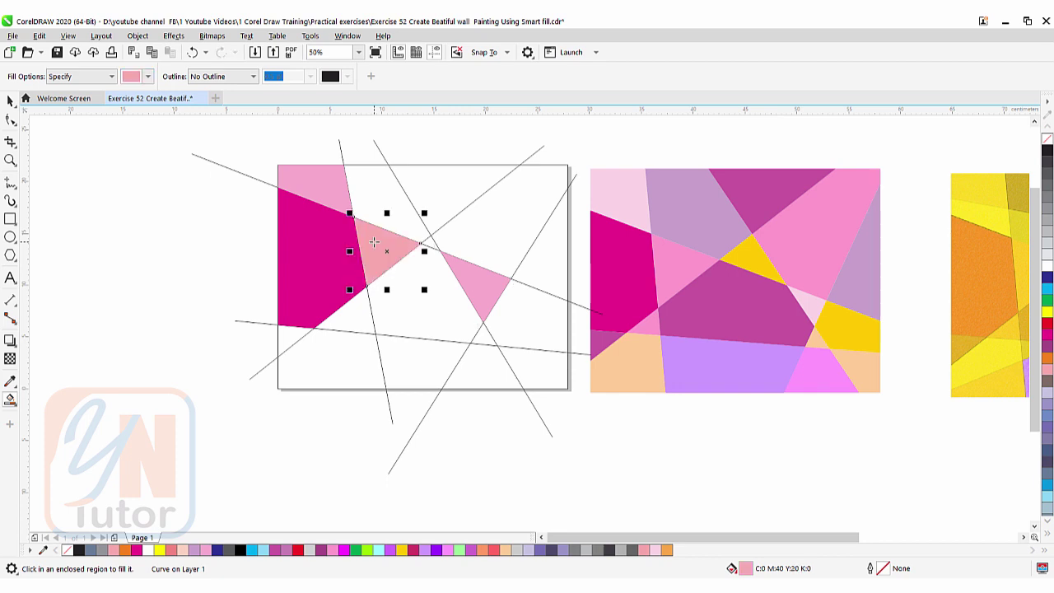
{"action": "left_click", "coordinate": [492, 221]}
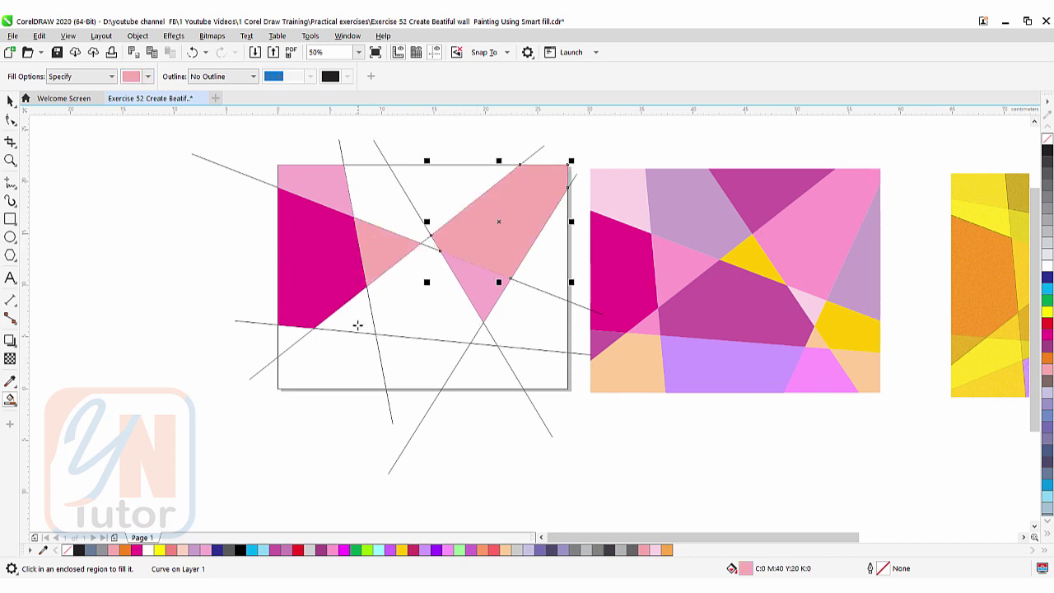
{"action": "left_click", "coordinate": [356, 321]}
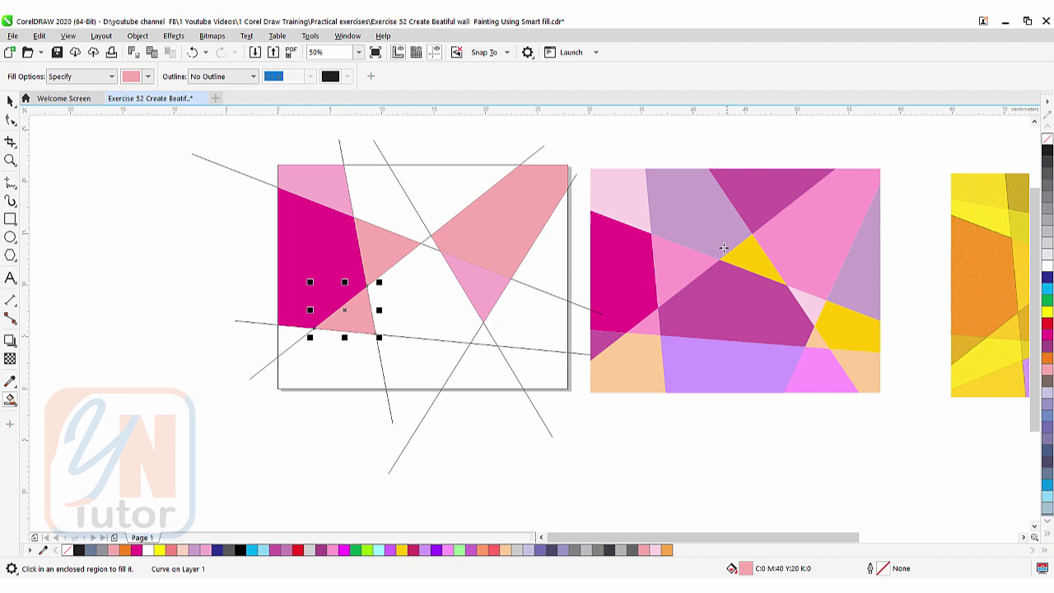
{"action": "left_click", "coordinate": [147, 76]}
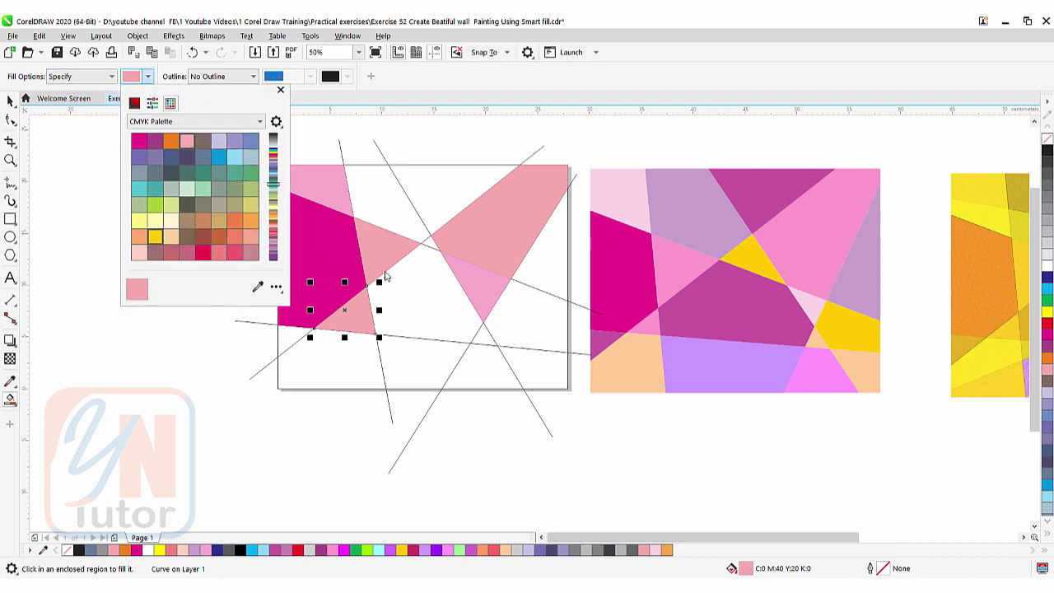
Step: Fill the small centre triangle and right region yellow, and the central and top-centre regions purple
{"action": "left_click", "coordinate": [155, 238]}
{"action": "left_click", "coordinate": [430, 243]}
{"action": "left_click", "coordinate": [518, 320]}
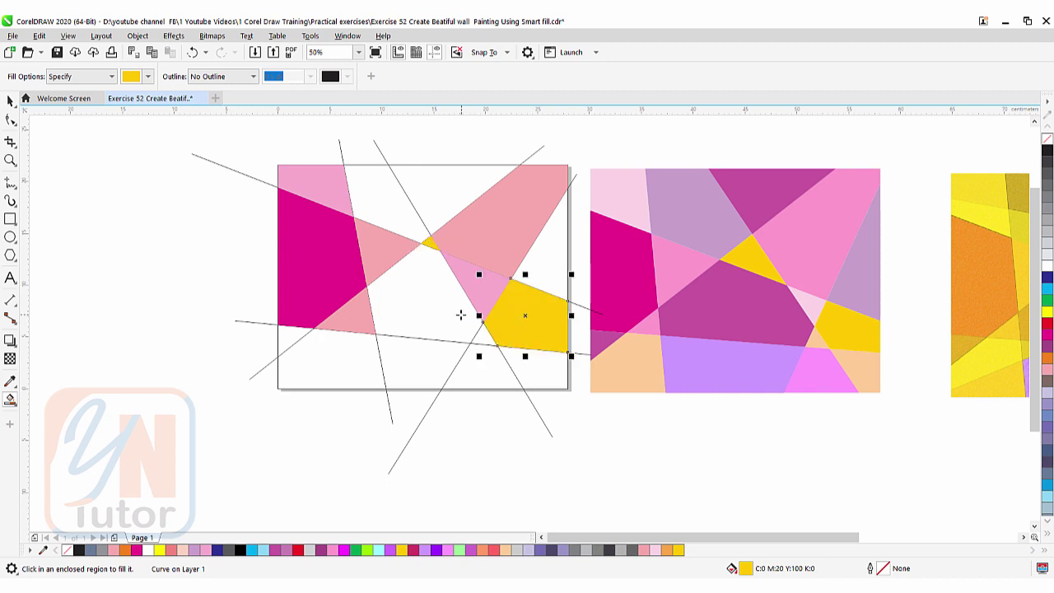
{"action": "left_click", "coordinate": [147, 76]}
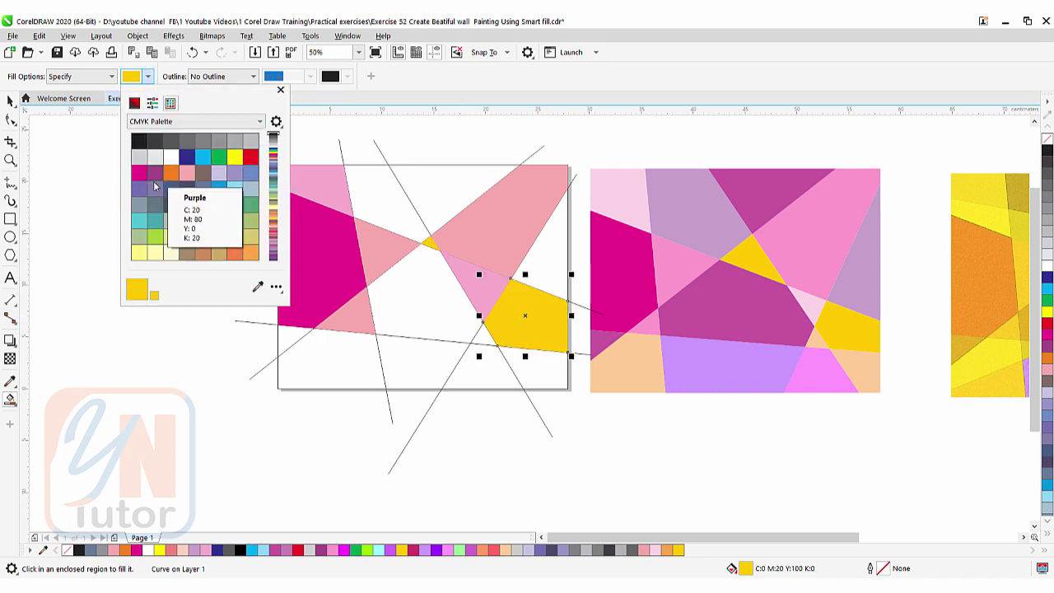
{"action": "left_click", "coordinate": [155, 172]}
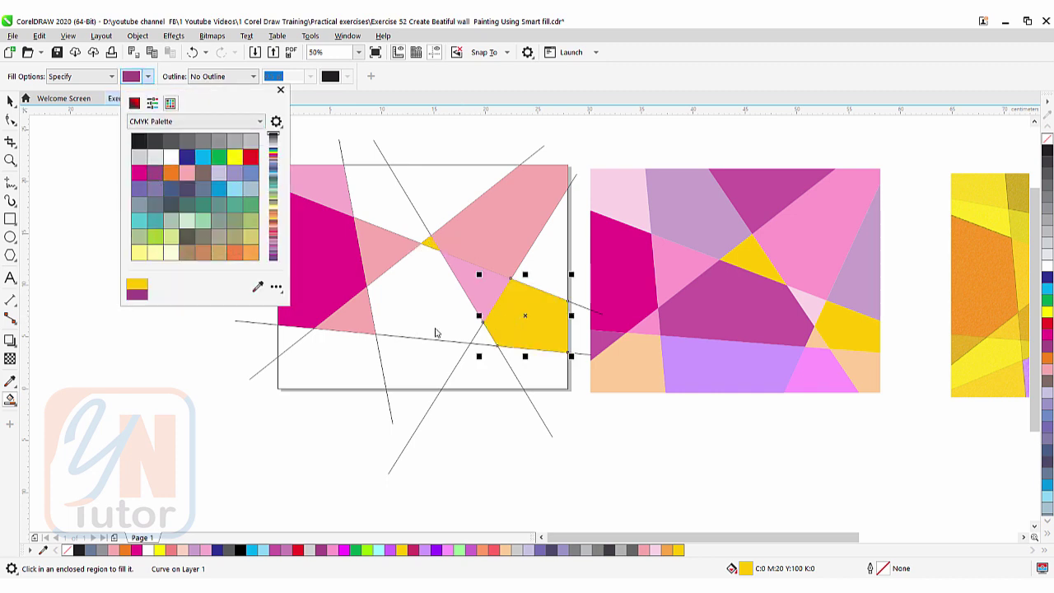
{"action": "left_click", "coordinate": [414, 298]}
{"action": "left_click", "coordinate": [445, 190]}
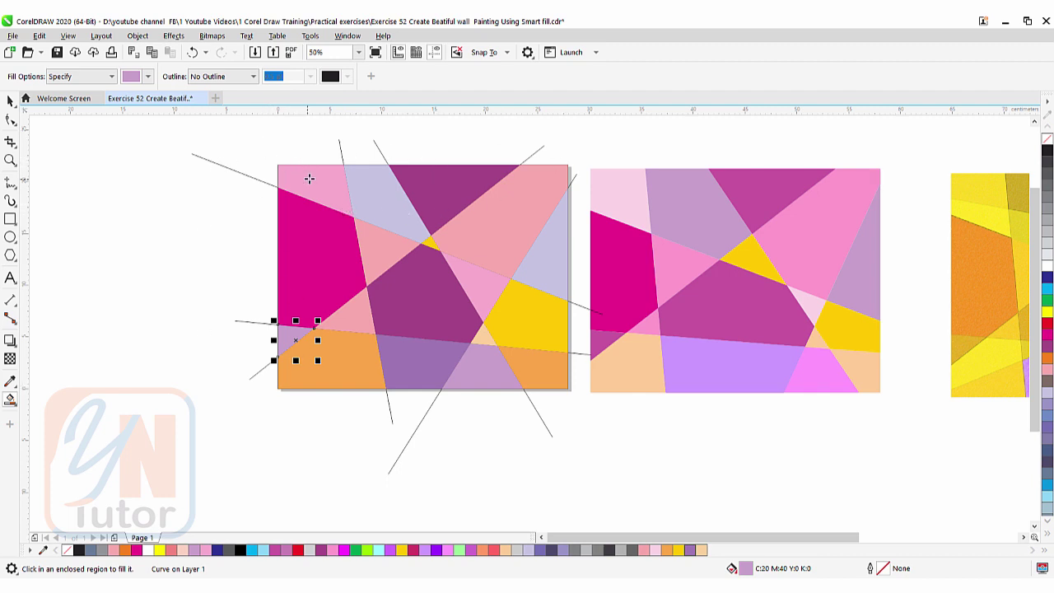
{"action": "left_click_drag", "start_coordinate": [306, 175], "coordinate": [305, 207]}
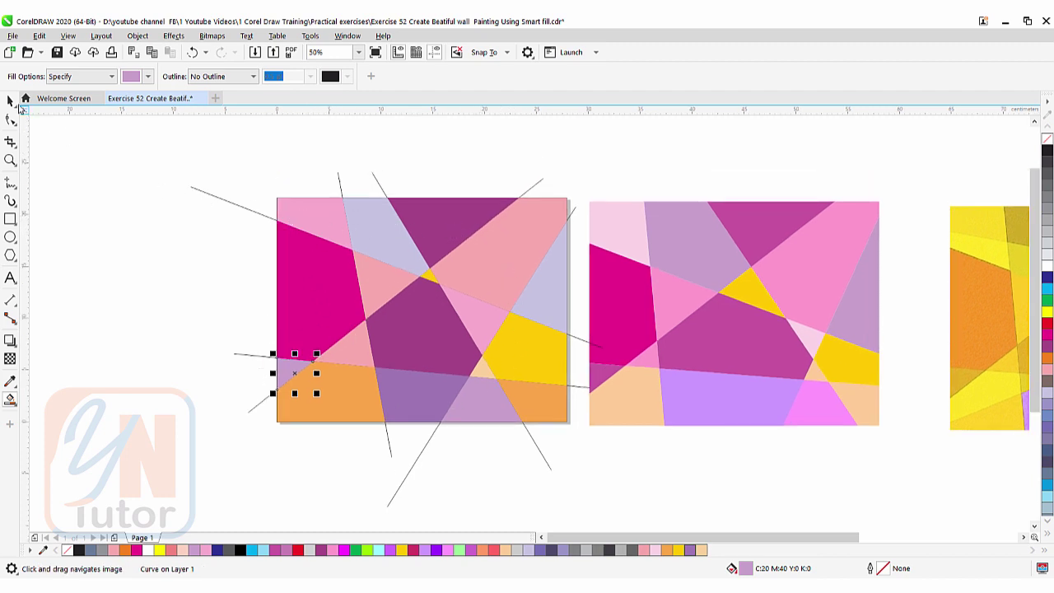
Step: With the Pick tool, select the top-left pink region and the background rectangle to check the fills
{"action": "left_click", "coordinate": [10, 100]}
{"action": "scroll", "coordinate": [303, 222], "scroll_direction": "up", "scroll_amount": 1}
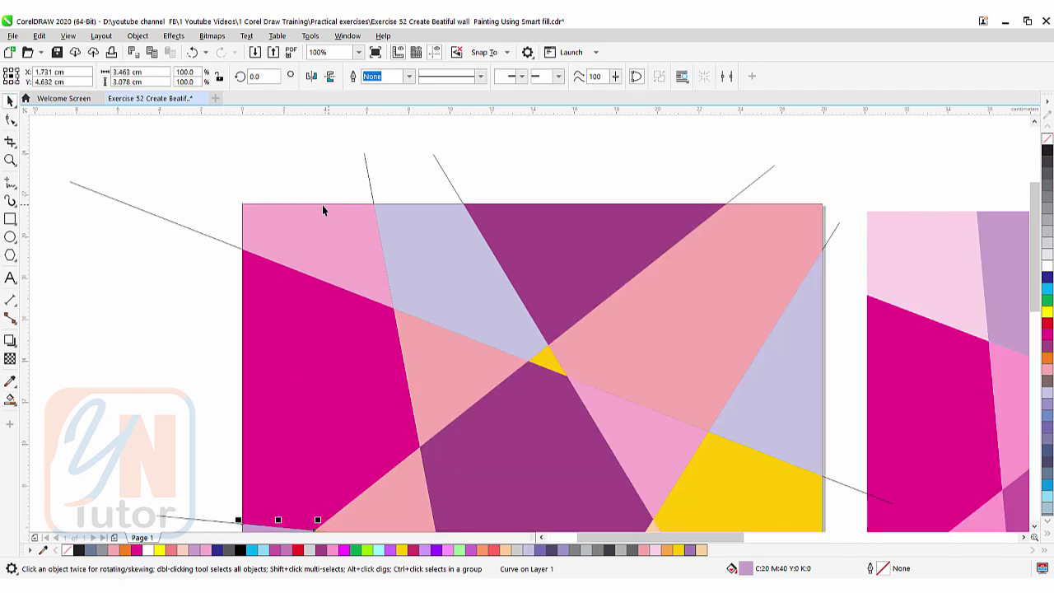
{"action": "left_click", "coordinate": [328, 207]}
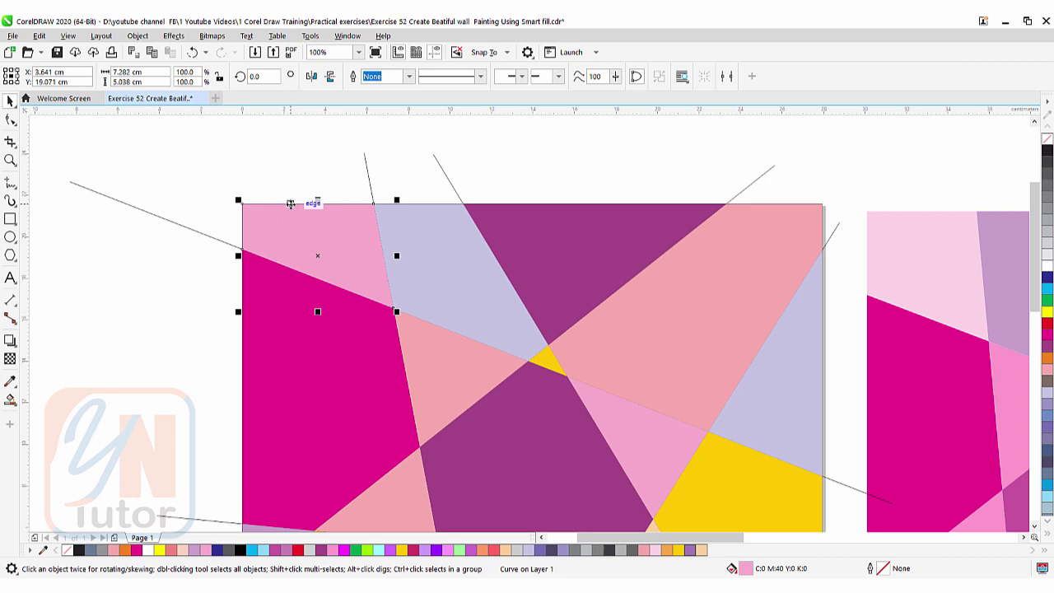
{"action": "left_click", "coordinate": [290, 204]}
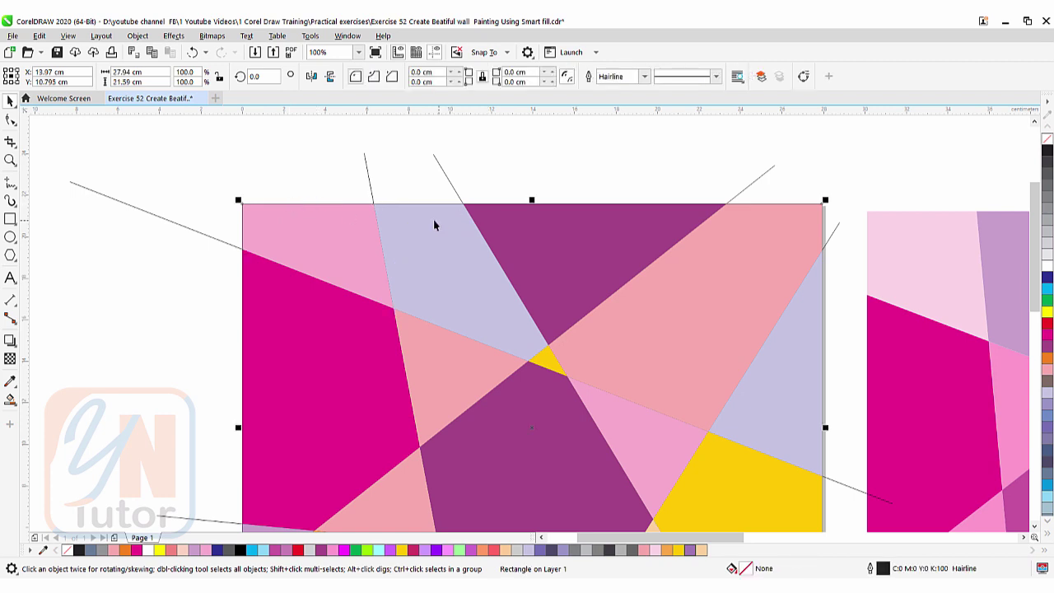
{"action": "scroll", "coordinate": [433, 219], "scroll_direction": "down", "scroll_amount": 2}
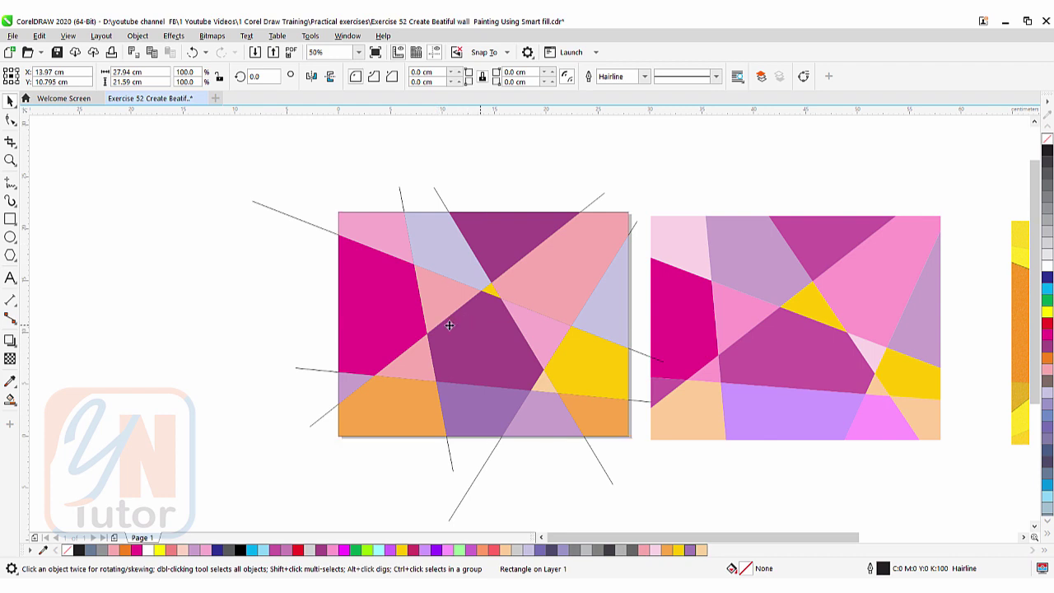
Step: Select the 18 painted shapes and move them left, off the crossing-line frame
{"action": "left_click_drag", "start_coordinate": [336, 324], "coordinate": [230, 310]}
{"action": "key", "text": "Delete"}
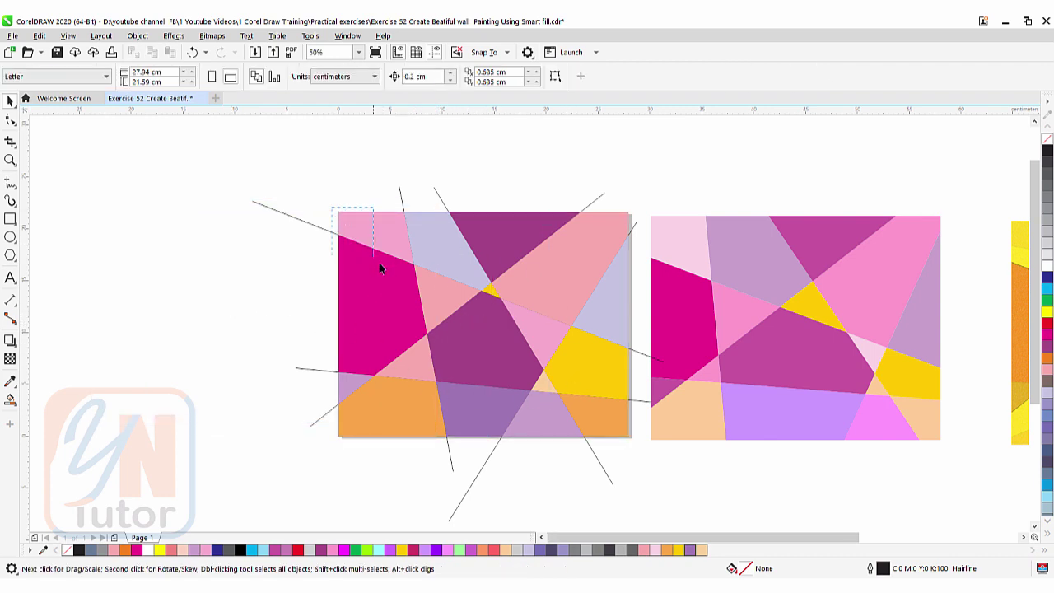
{"action": "left_click_drag", "start_coordinate": [380, 268], "coordinate": [634, 445]}
{"action": "mouse_move", "coordinate": [401, 328]}
{"action": "left_mouse_down"}
{"action": "mouse_move", "coordinate": [93, 303]}
{"action": "mouse_move", "coordinate": [112, 327]}
{"action": "left_mouse_up"}
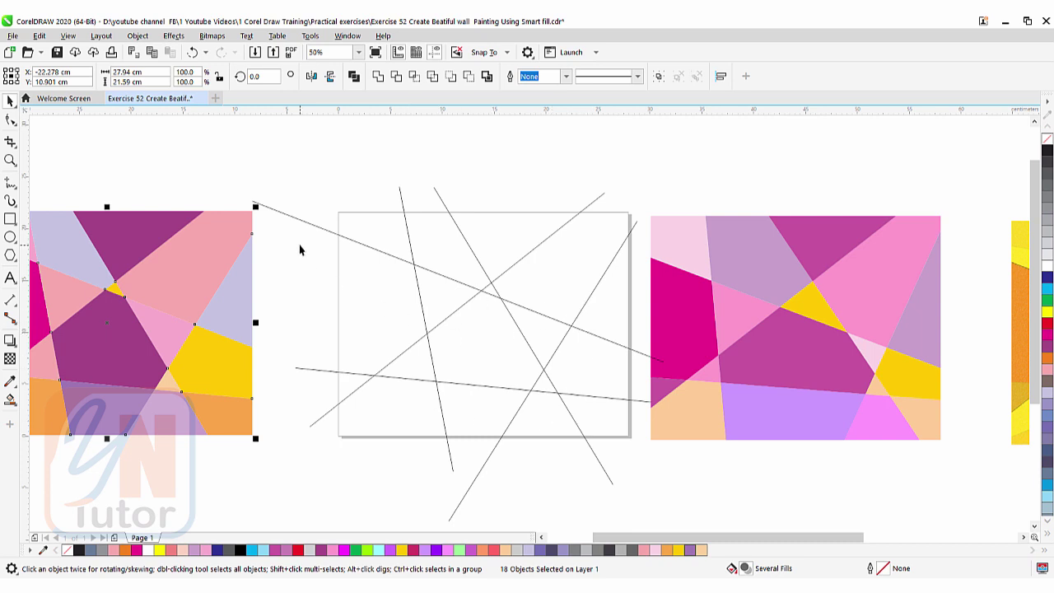
Step: Delete the six crossing lines and group the 18 painted shapes together
{"action": "left_click_drag", "start_coordinate": [236, 146], "coordinate": [650, 502]}
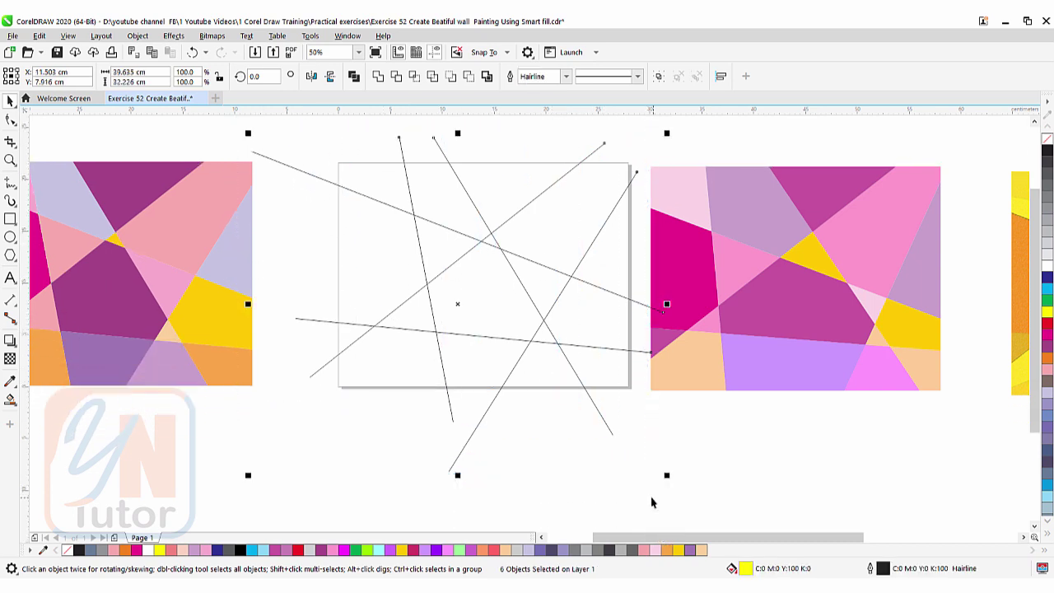
{"action": "key", "text": "Delete"}
{"action": "key", "text": "h"}
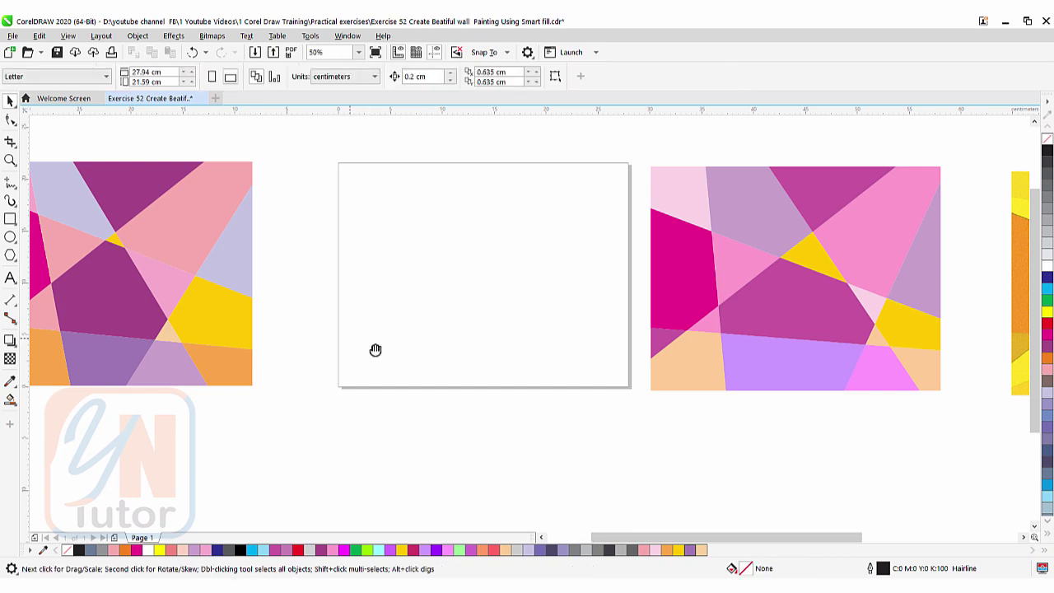
{"action": "left_click_drag", "start_coordinate": [374, 351], "coordinate": [502, 378]}
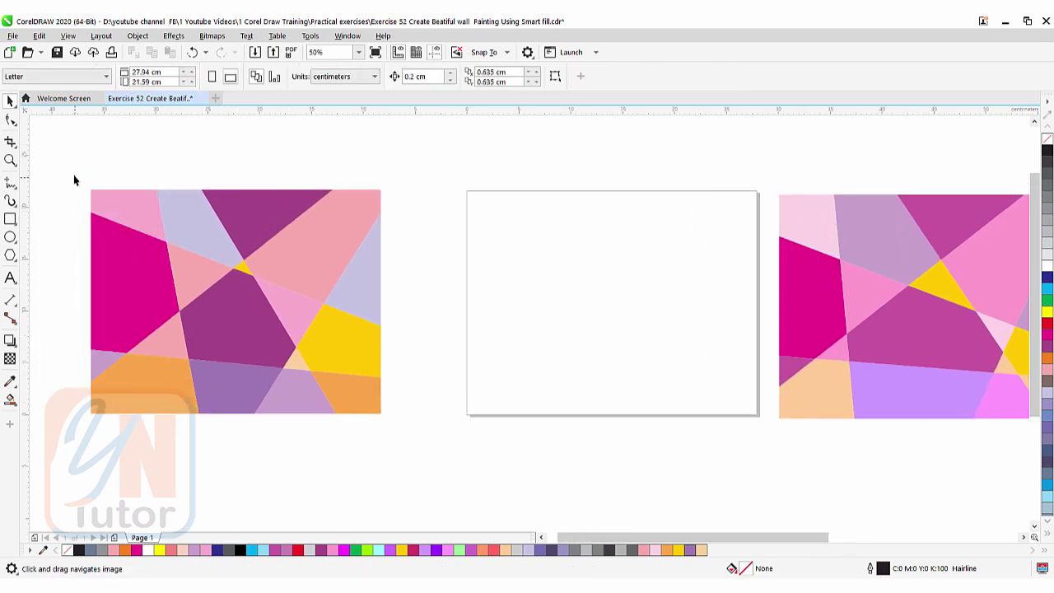
{"action": "key", "text": "ctrl+a"}
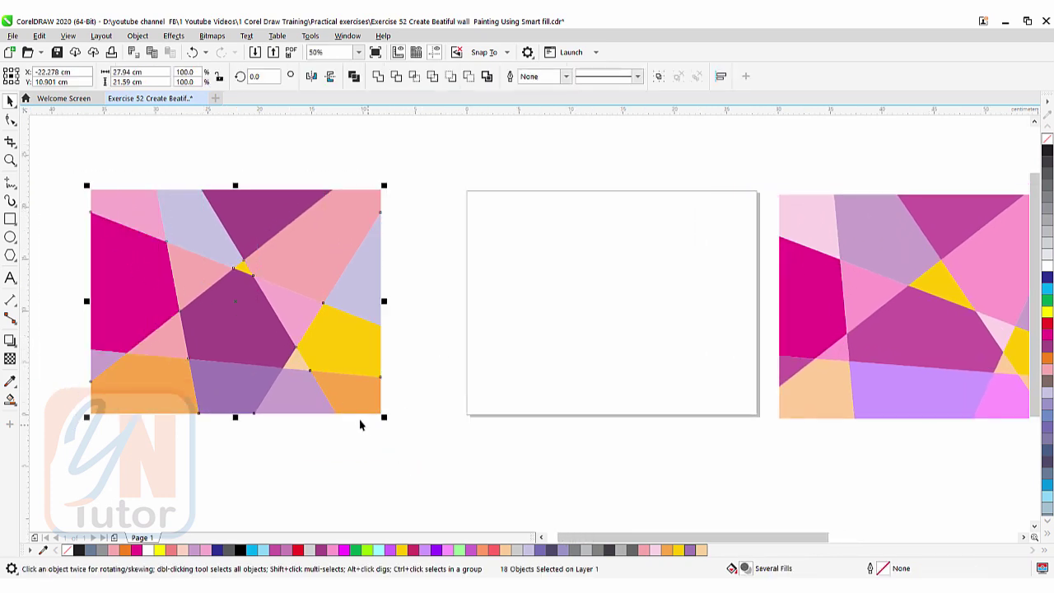
{"action": "left_click", "coordinate": [658, 77]}
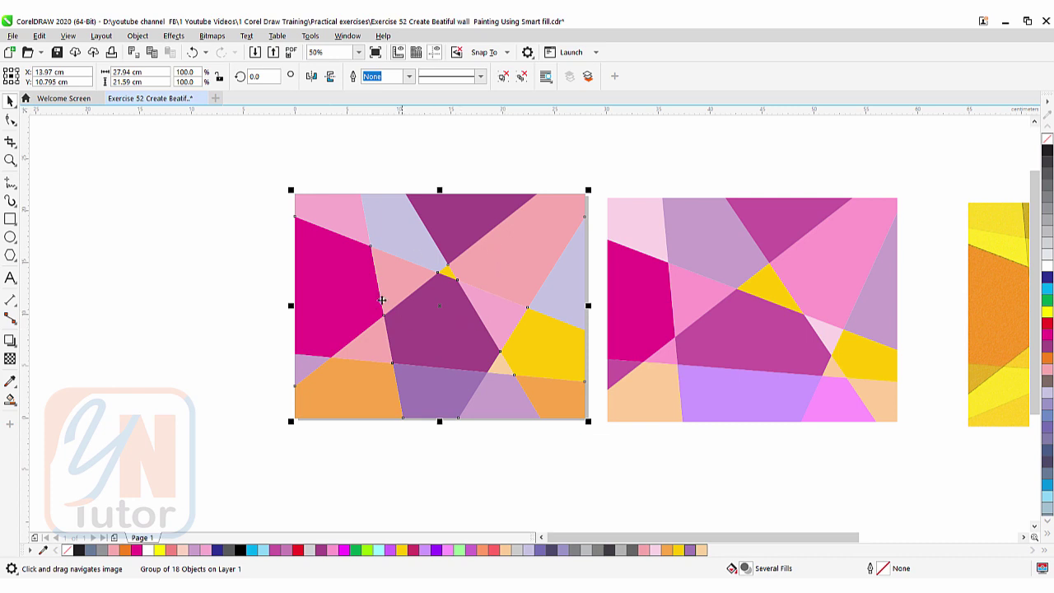
Step: Draw a closed Pen wedge across the painting, edge to edge, filled yellow with no outline
{"action": "left_click", "coordinate": [9, 185]}
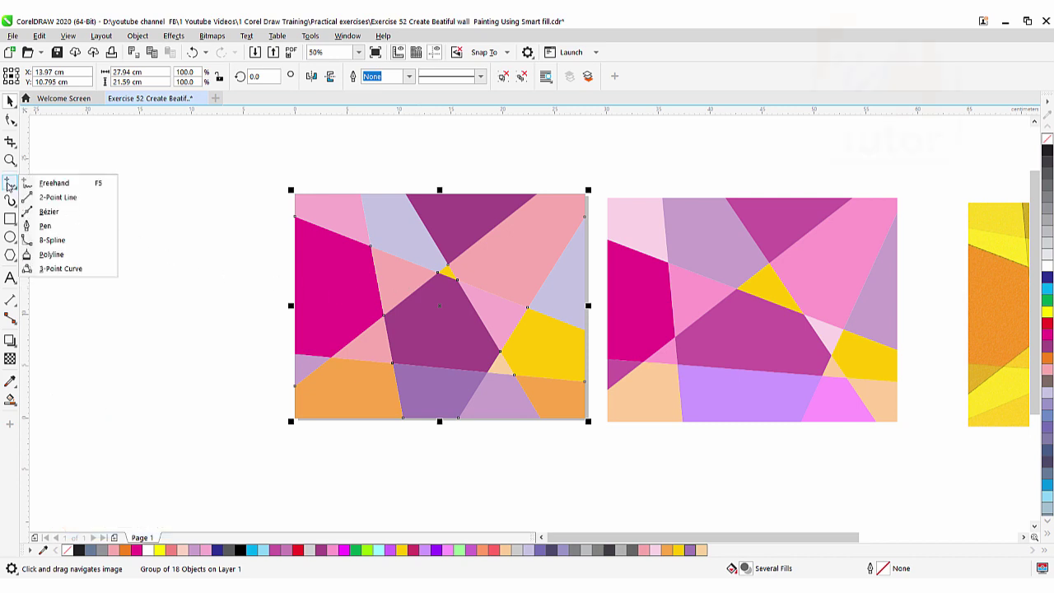
{"action": "left_click", "coordinate": [37, 223]}
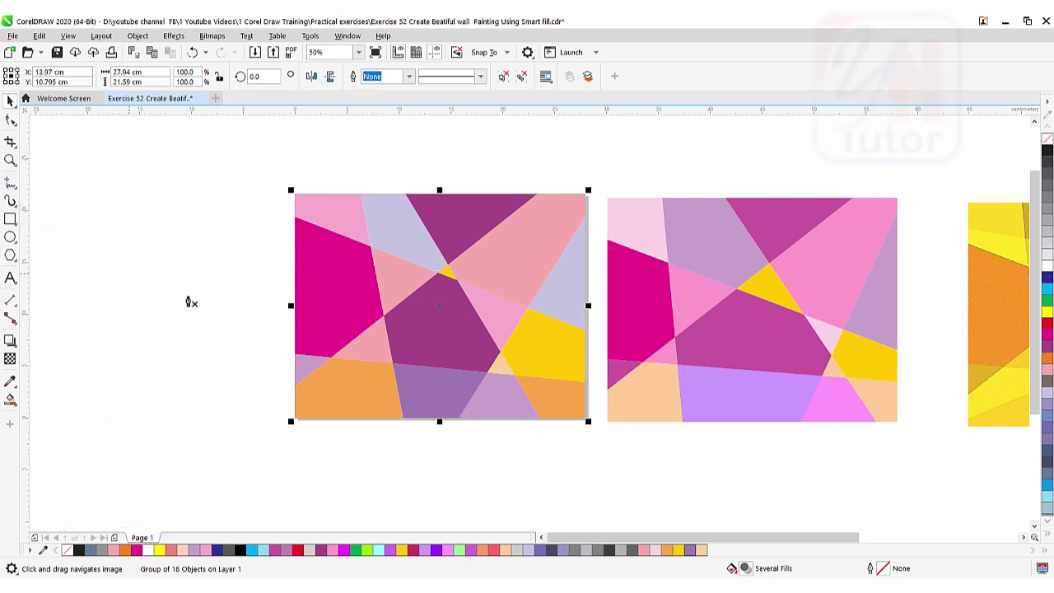
{"action": "left_click", "coordinate": [584, 247]}
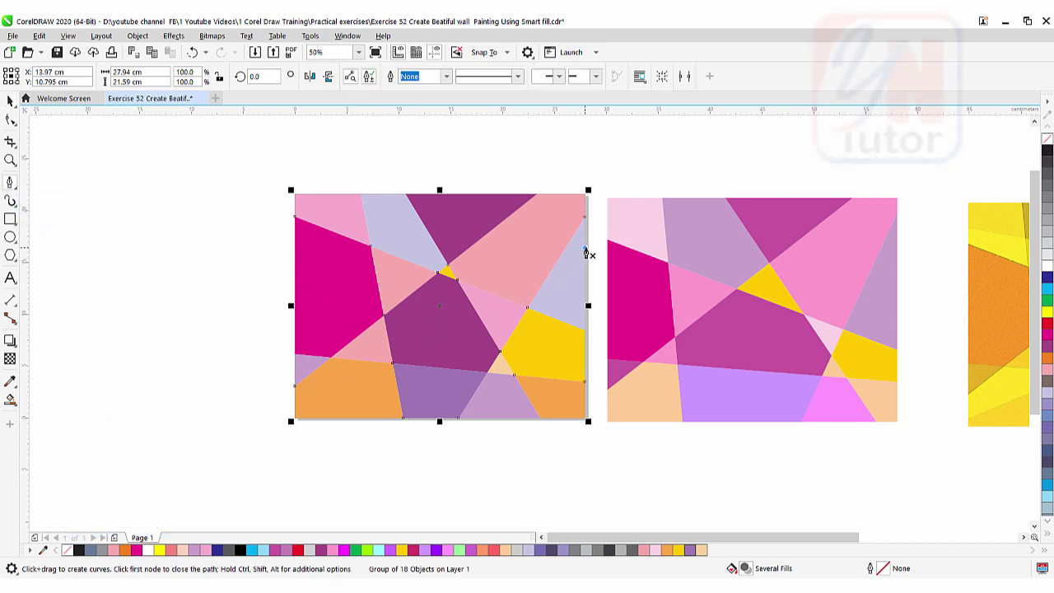
{"action": "double_click", "coordinate": [292, 216]}
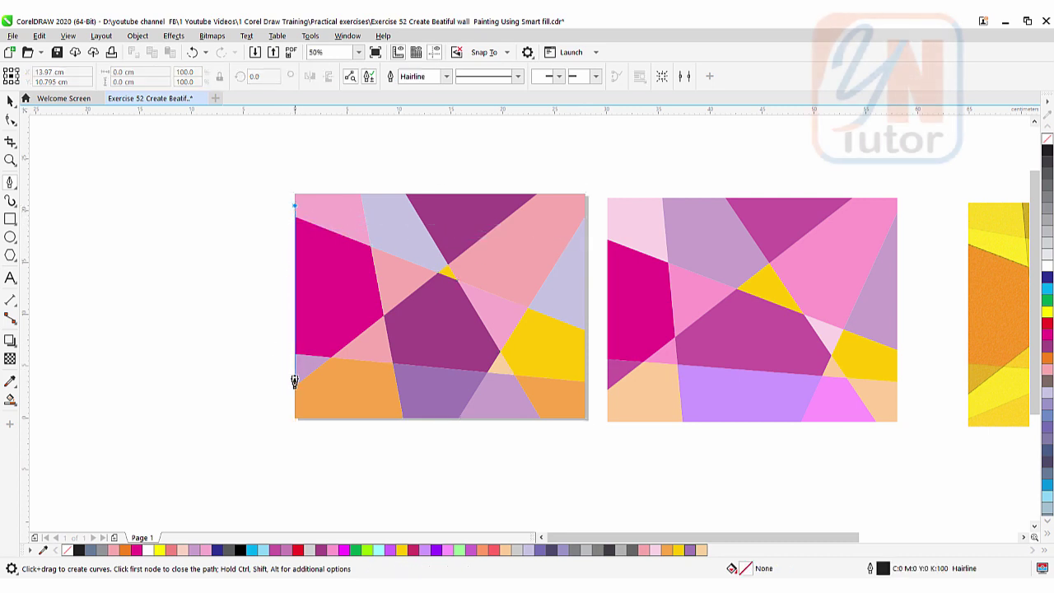
{"action": "left_click", "coordinate": [295, 402]}
{"action": "left_click", "coordinate": [584, 294]}
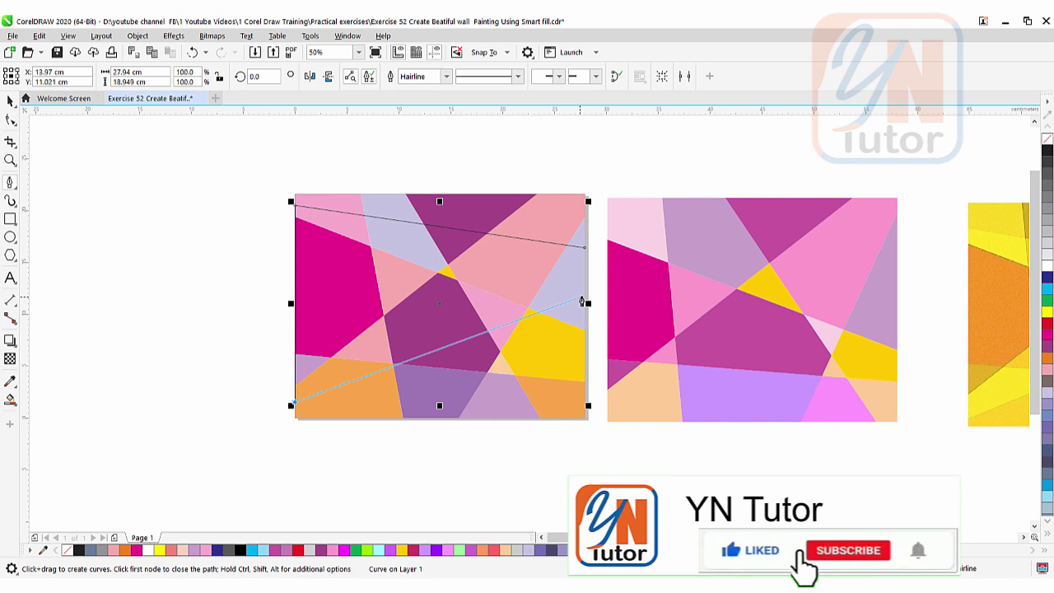
{"action": "left_click", "coordinate": [584, 247]}
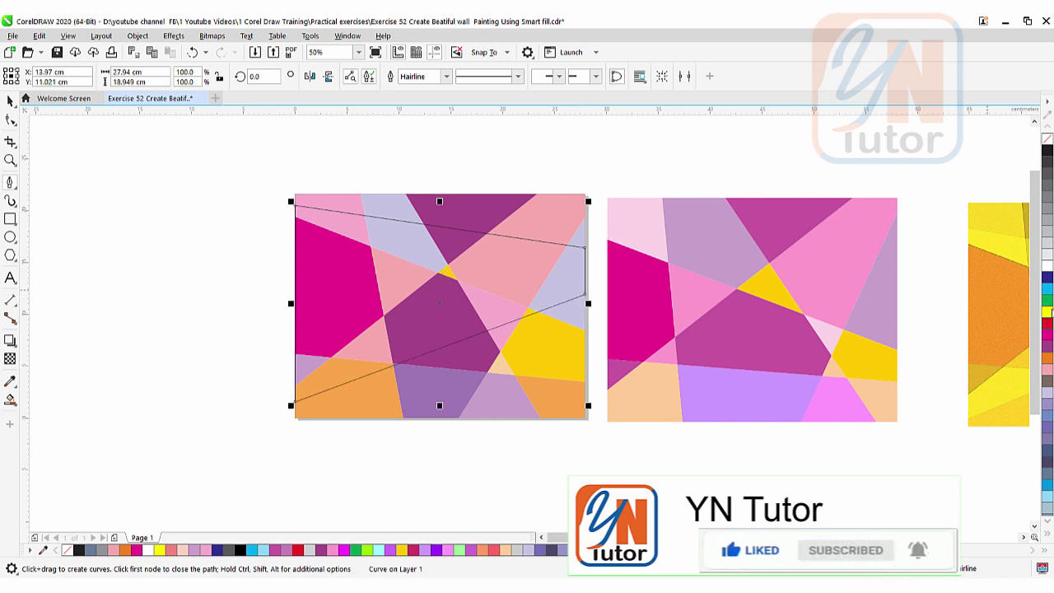
{"action": "left_click", "coordinate": [1047, 312]}
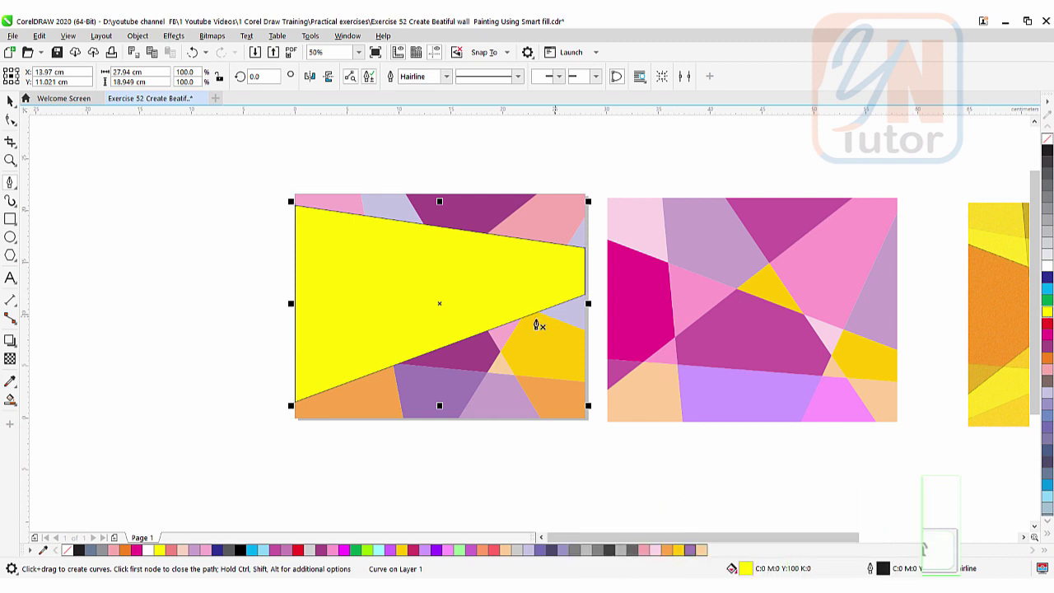
{"action": "right_click", "coordinate": [1046, 140]}
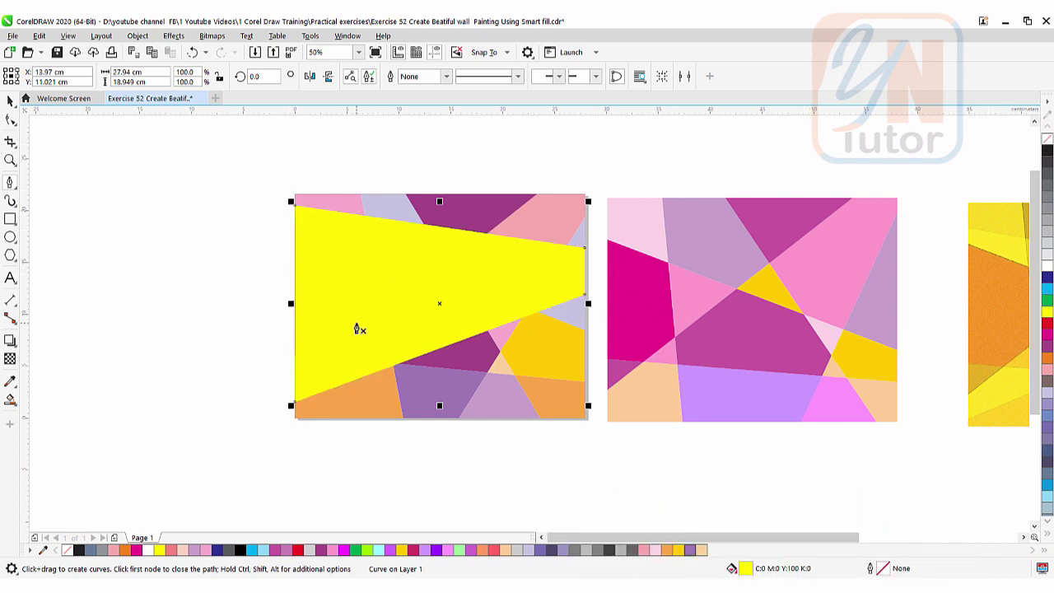
Step: Apply 50% uniform transparency to the yellow wedge
{"action": "left_click", "coordinate": [9, 358]}
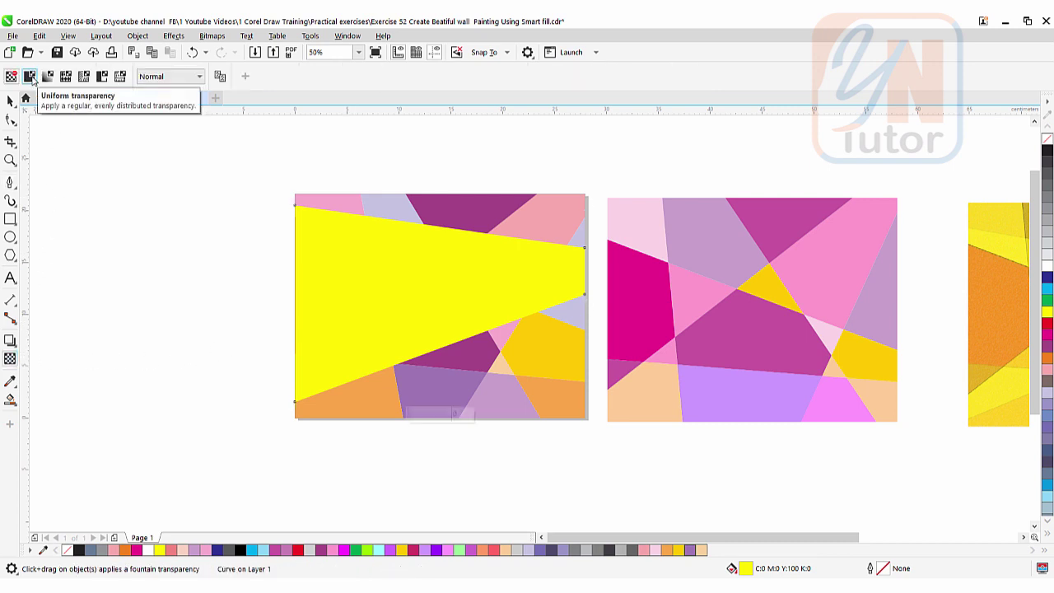
{"action": "left_click", "coordinate": [29, 76]}
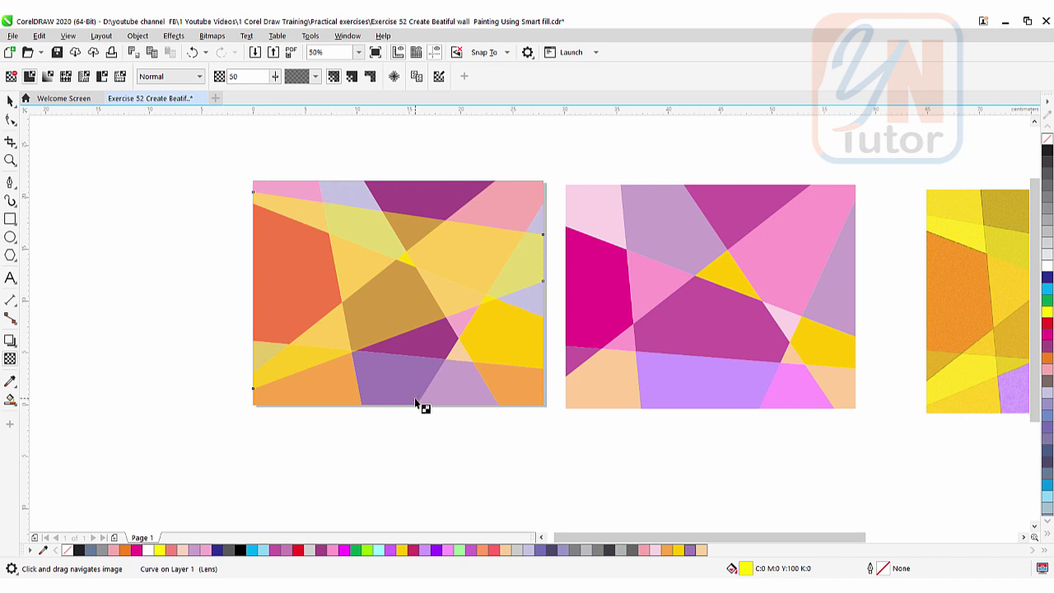
Step: Add a page-sized rectangle covering the left painting
{"action": "left_click", "coordinate": [10, 219]}
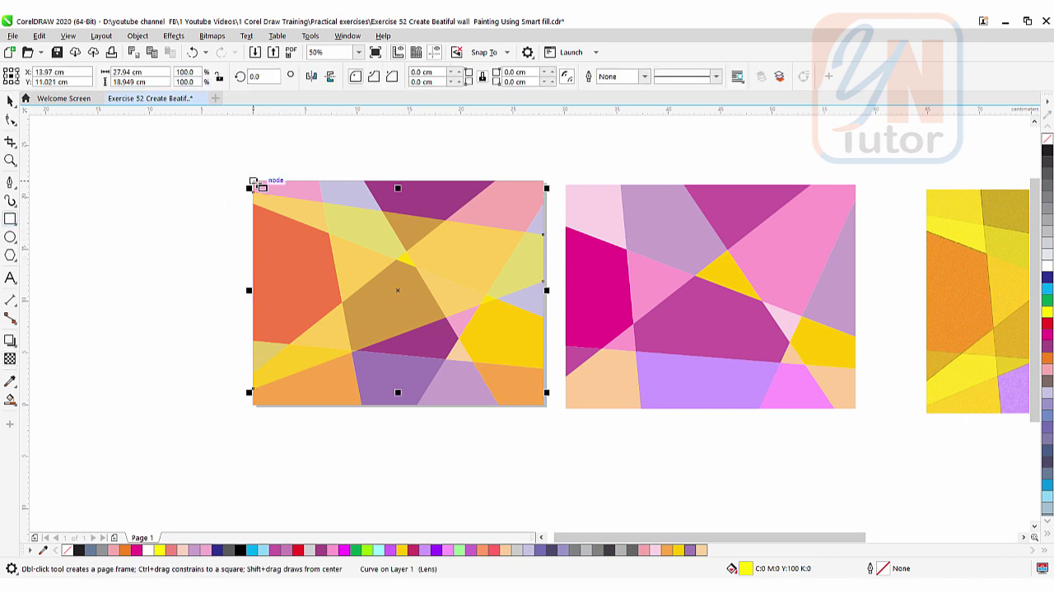
{"action": "left_click_drag", "start_coordinate": [252, 181], "coordinate": [360, 320]}
{"action": "double_click", "coordinate": [10, 219]}
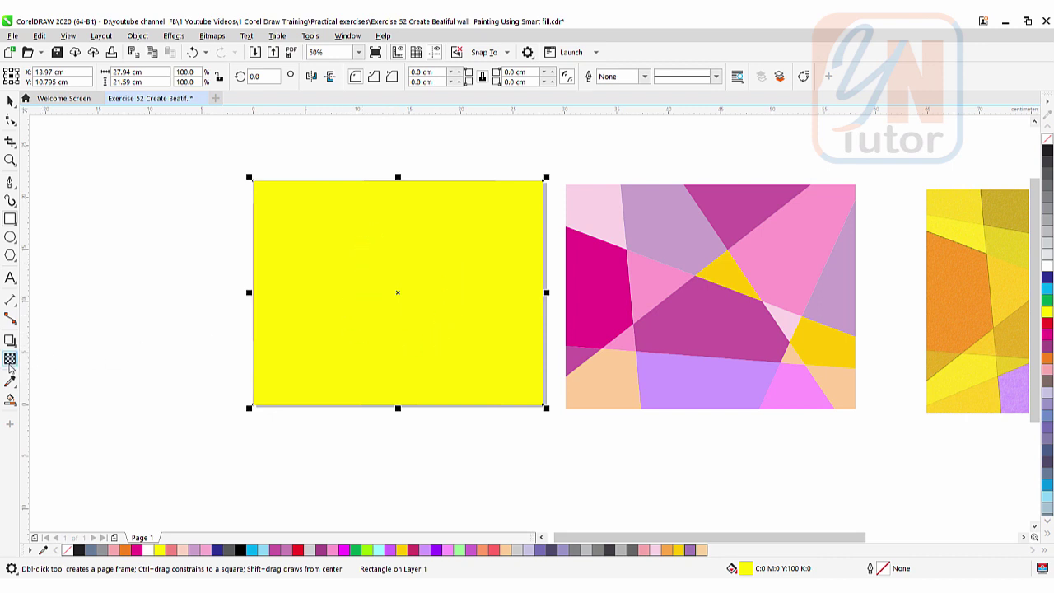
Step: Set the overlay's transparency merge mode to Color Burn, after briefly trying Saturation
{"action": "left_click", "coordinate": [10, 359]}
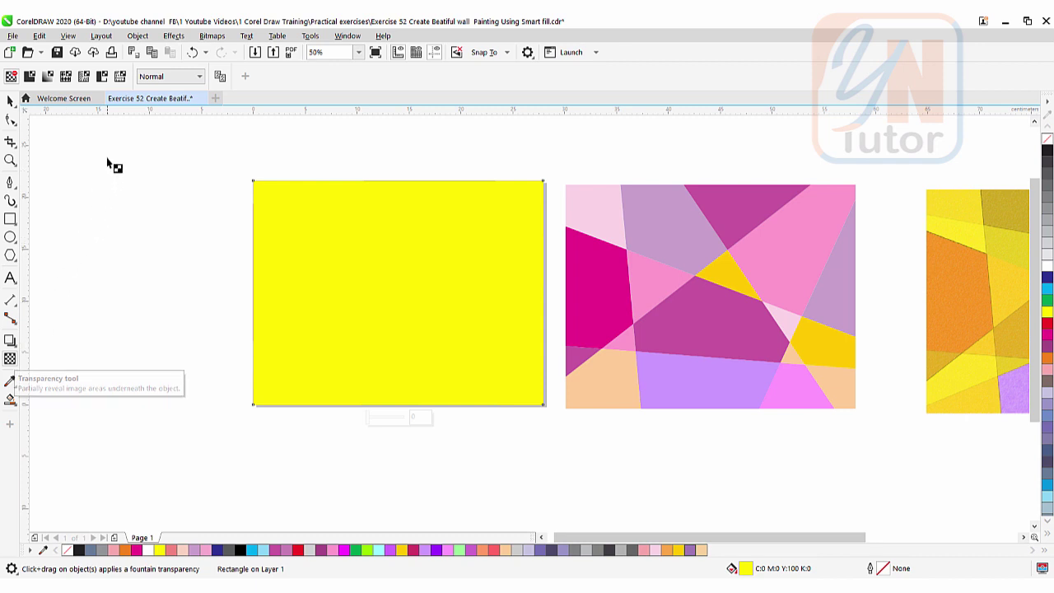
{"action": "left_click", "coordinate": [176, 77]}
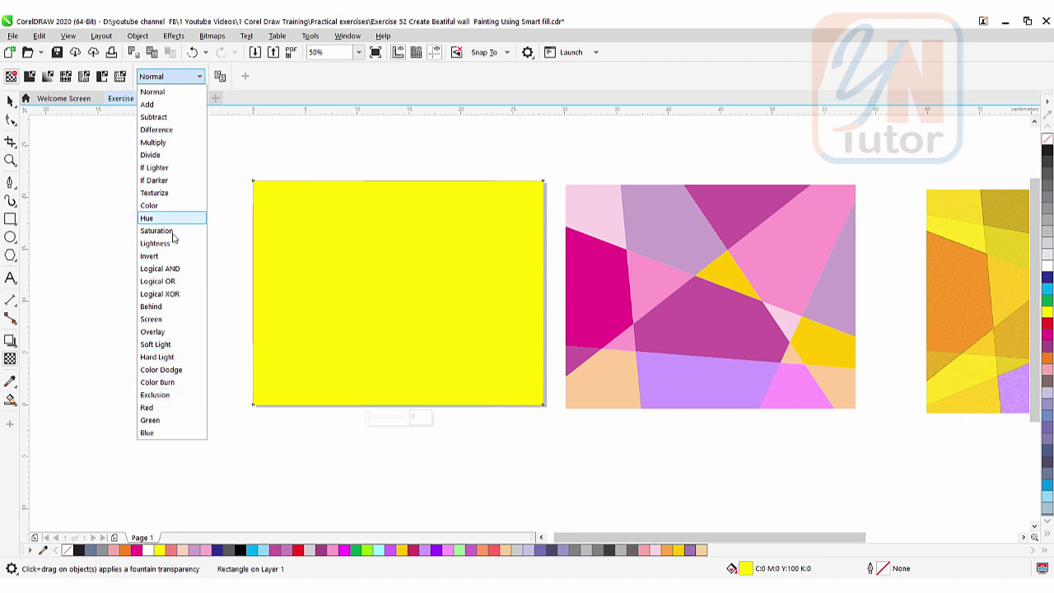
{"action": "left_click", "coordinate": [176, 383]}
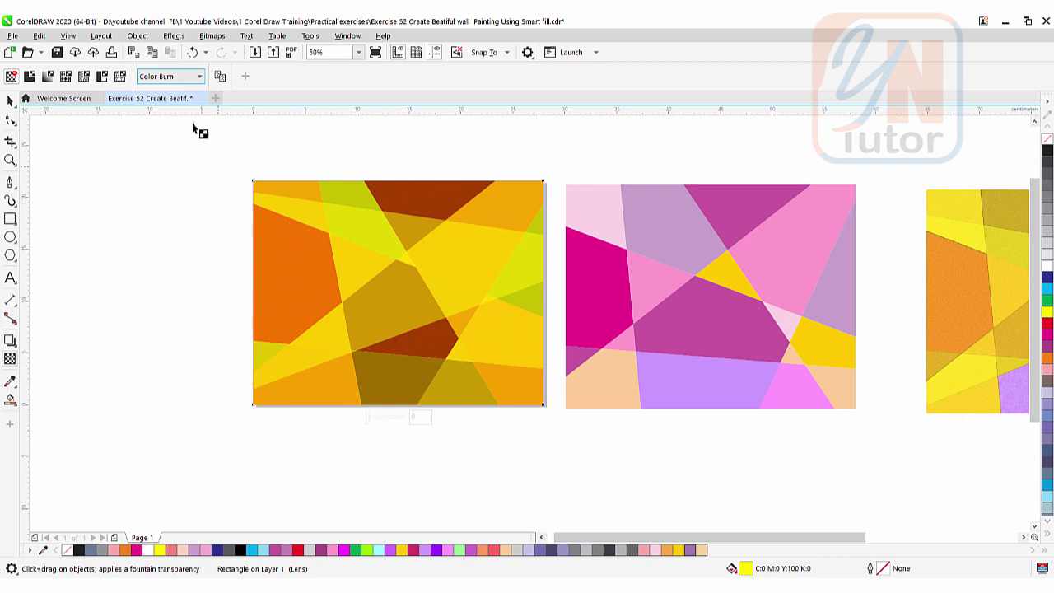
{"action": "left_click", "coordinate": [196, 79]}
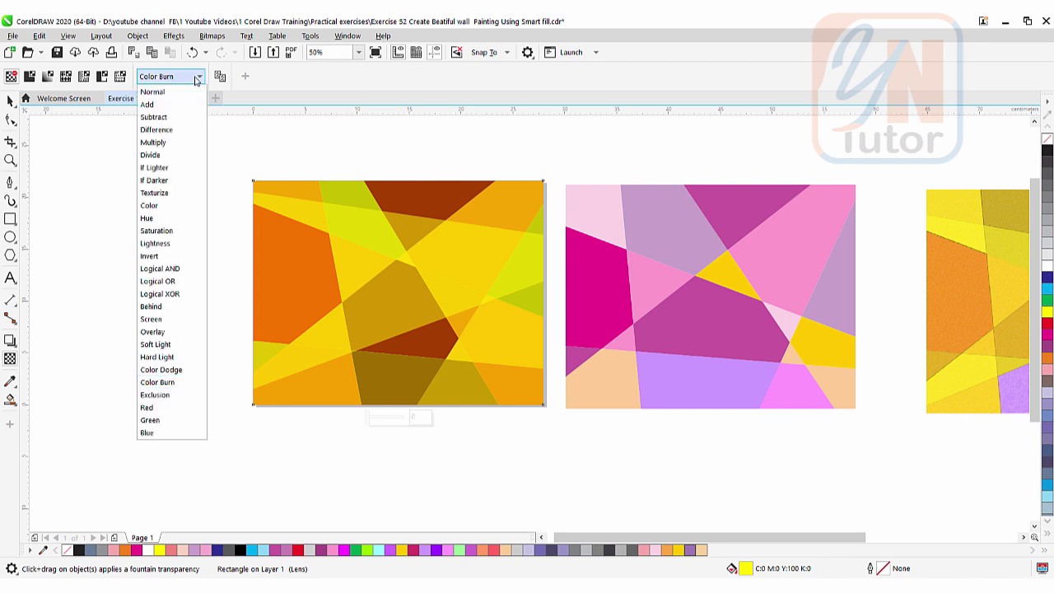
{"action": "left_click", "coordinate": [171, 233]}
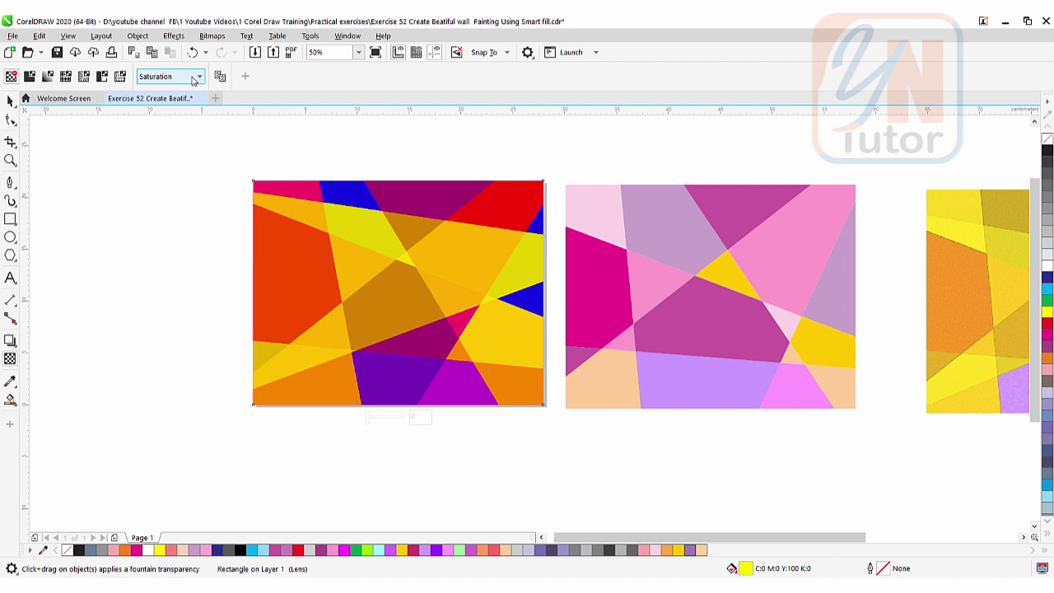
{"action": "left_click", "coordinate": [194, 80]}
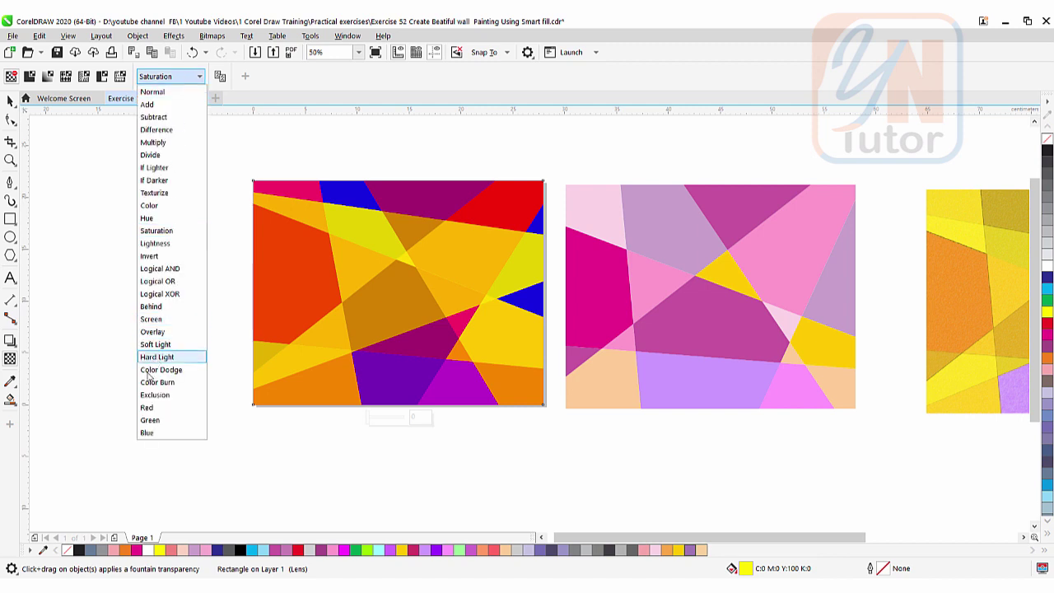
{"action": "left_click", "coordinate": [171, 383]}
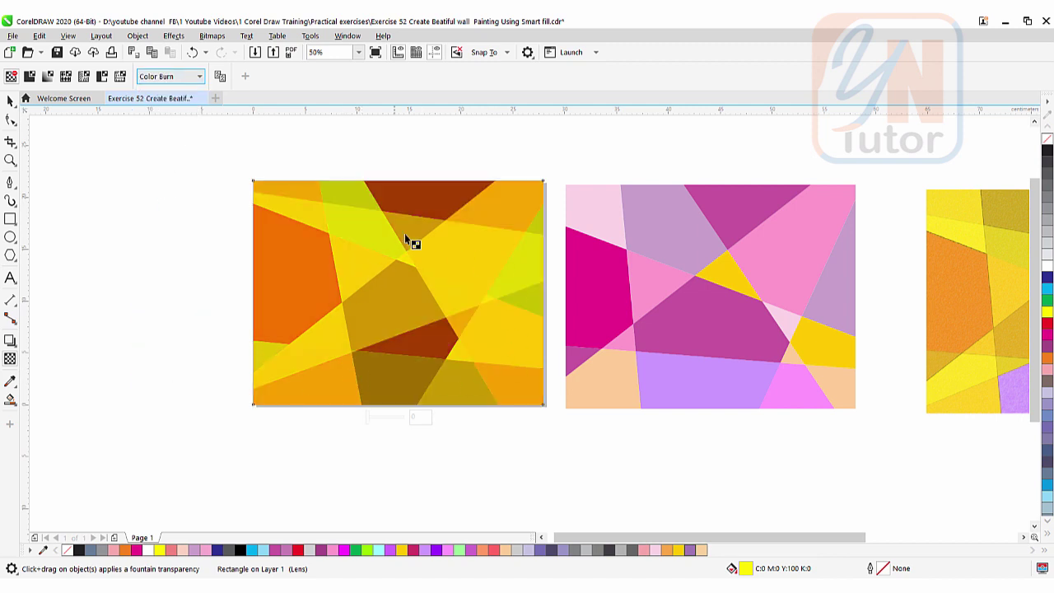
{"action": "key", "text": "space"}
{"action": "key", "text": "Escape"}
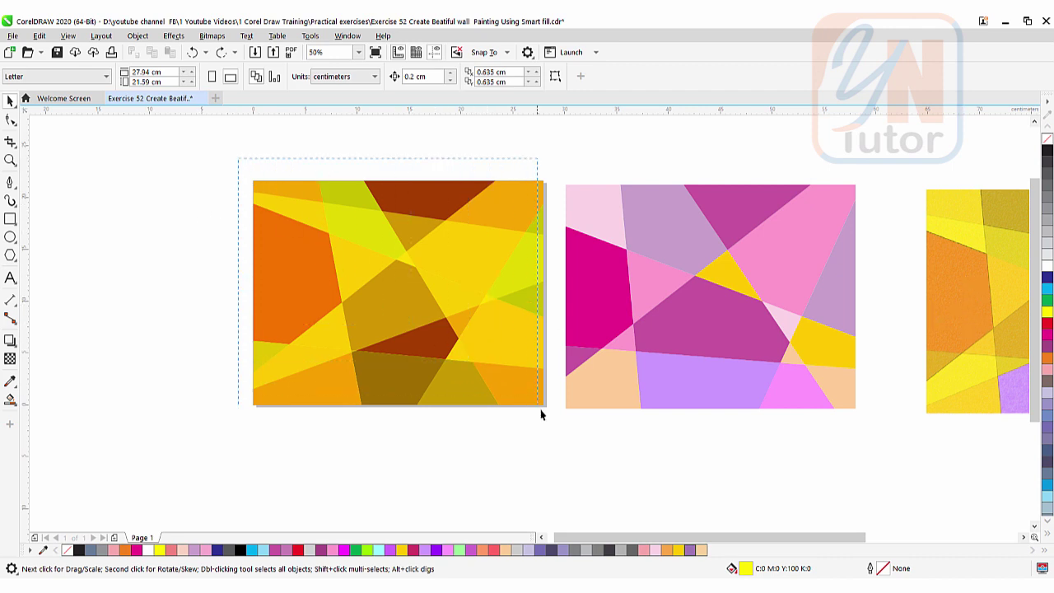
Step: Select the left painting and review Convert to Bitmap settings, leaving CMYK unchanged
{"action": "left_click_drag", "start_coordinate": [315, 251], "coordinate": [563, 428]}
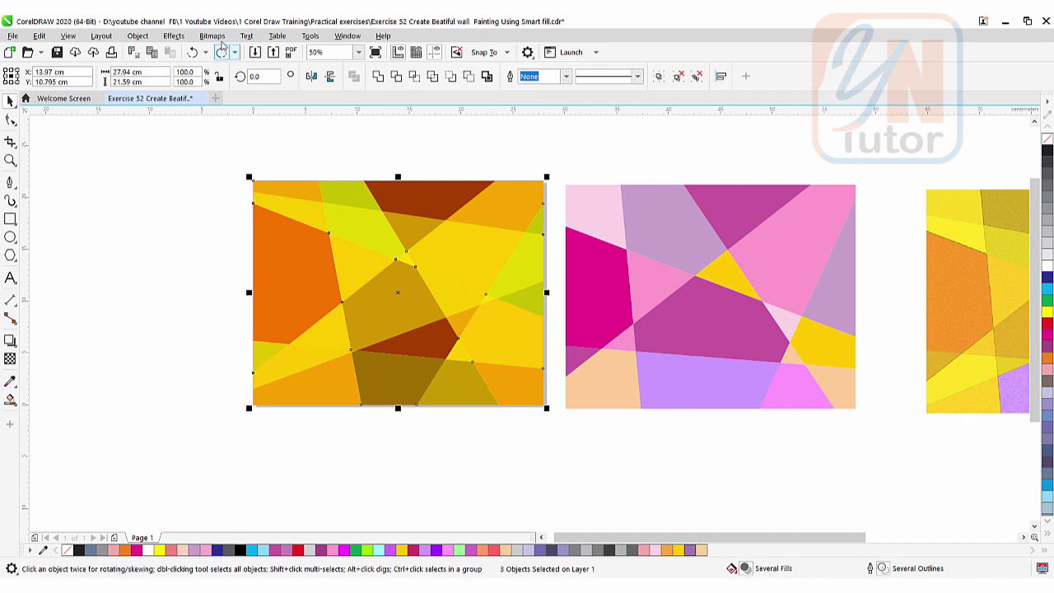
{"action": "left_click", "coordinate": [212, 36]}
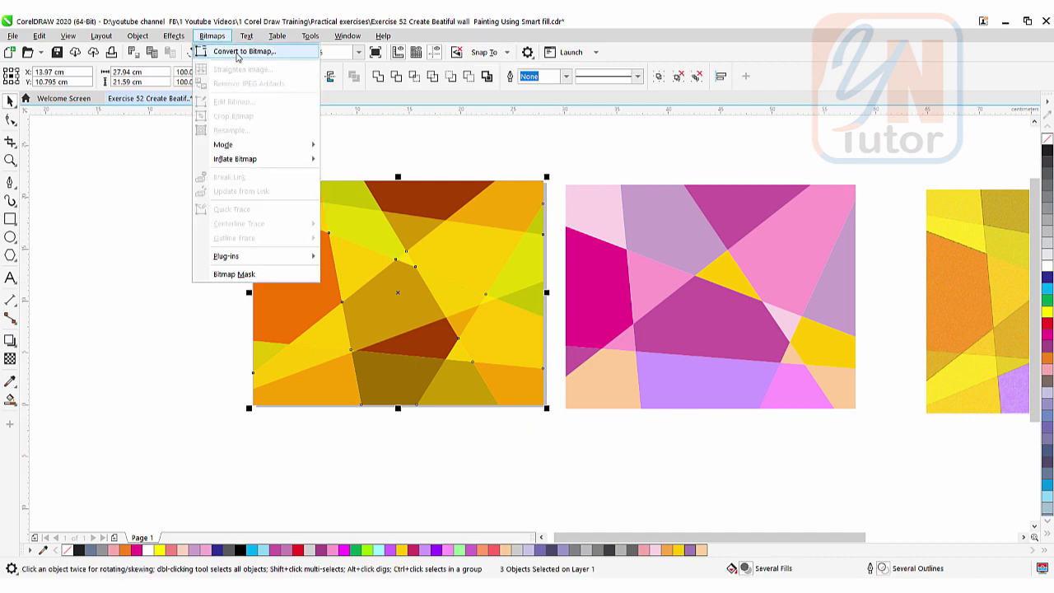
{"action": "left_click", "coordinate": [240, 52]}
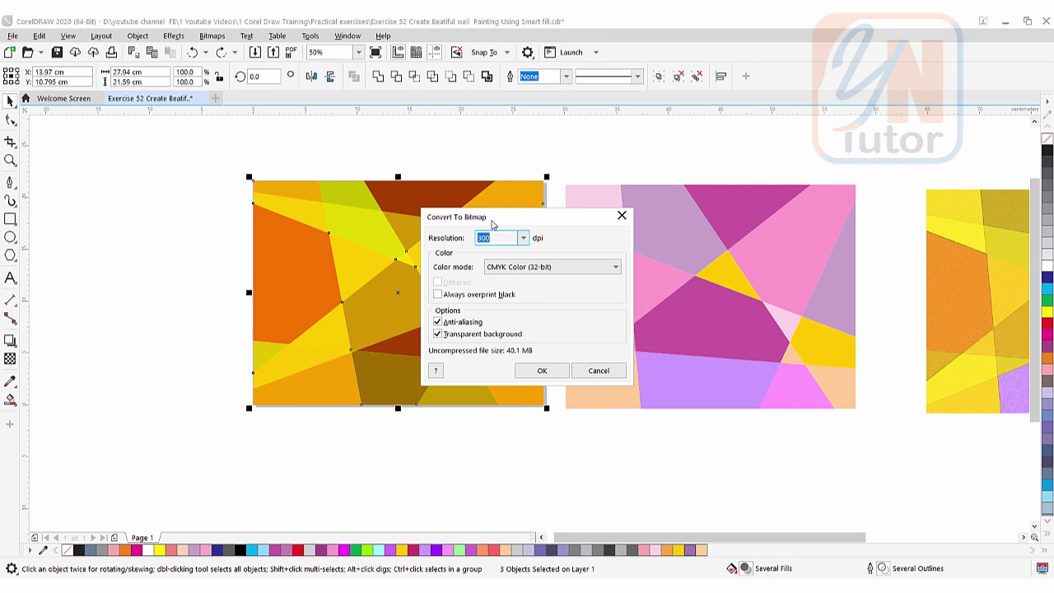
{"action": "mouse_move", "coordinate": [492, 224]}
{"action": "left_mouse_down"}
{"action": "mouse_move", "coordinate": [521, 217]}
{"action": "mouse_move", "coordinate": [590, 156]}
{"action": "left_mouse_up"}
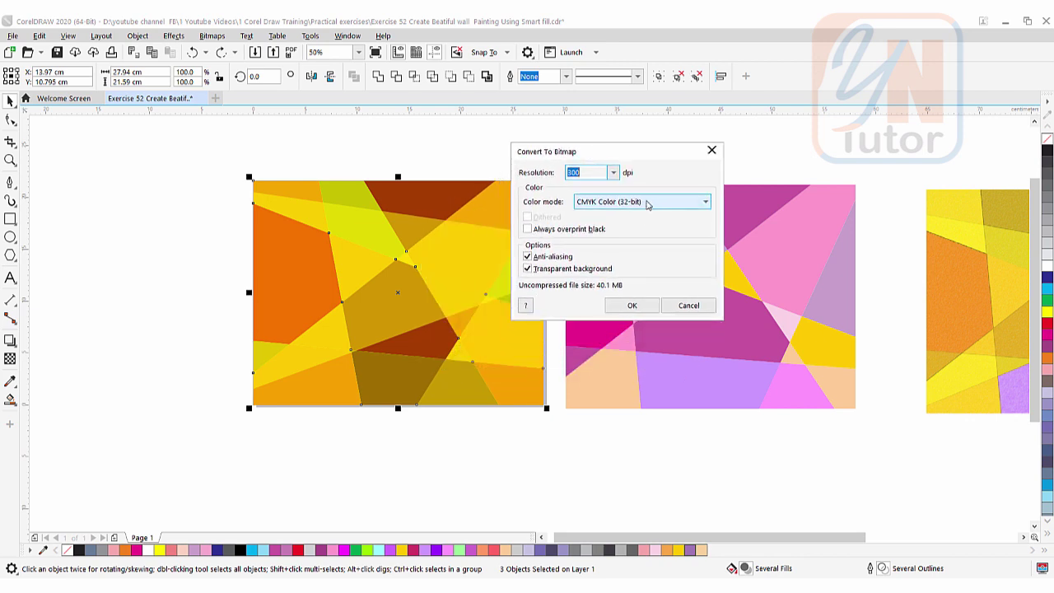
{"action": "left_click", "coordinate": [654, 202]}
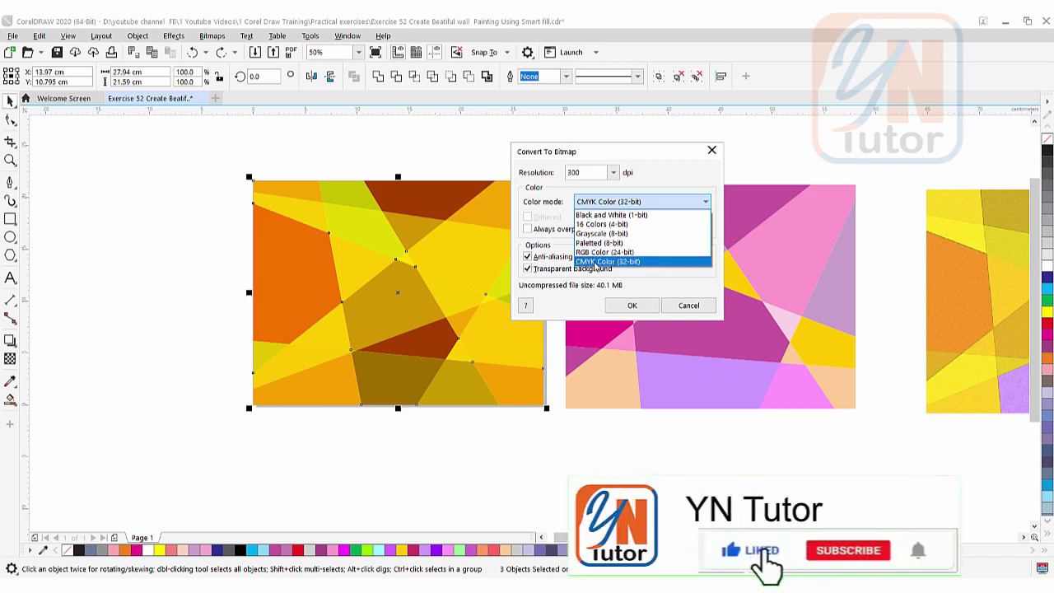
{"action": "left_click", "coordinate": [607, 261]}
{"action": "left_click", "coordinate": [632, 305]}
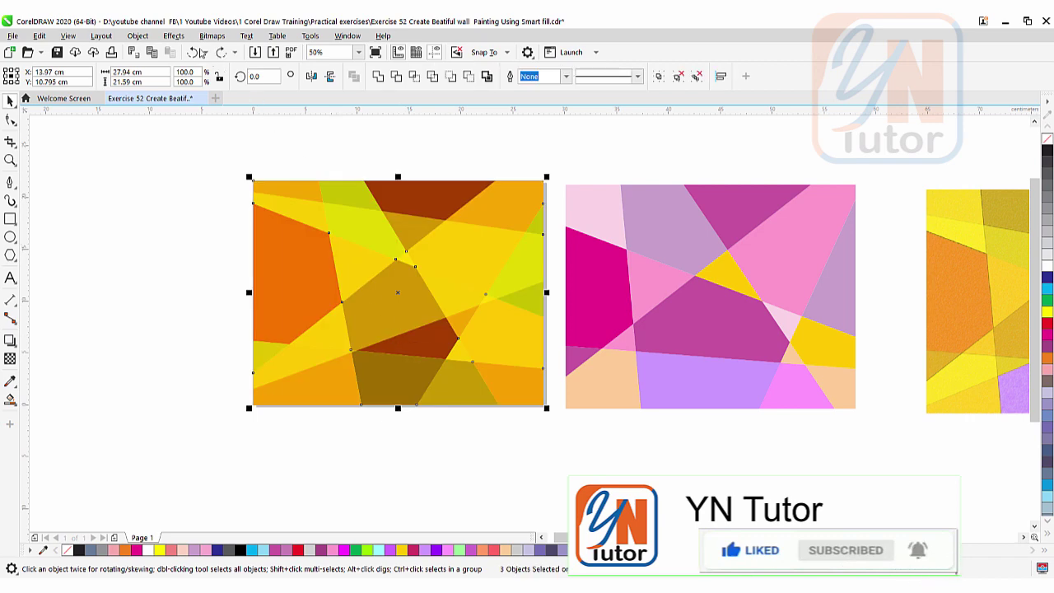
Step: Convert the selected painting to an RGB Color (24-bit) bitmap
{"action": "left_click", "coordinate": [212, 38]}
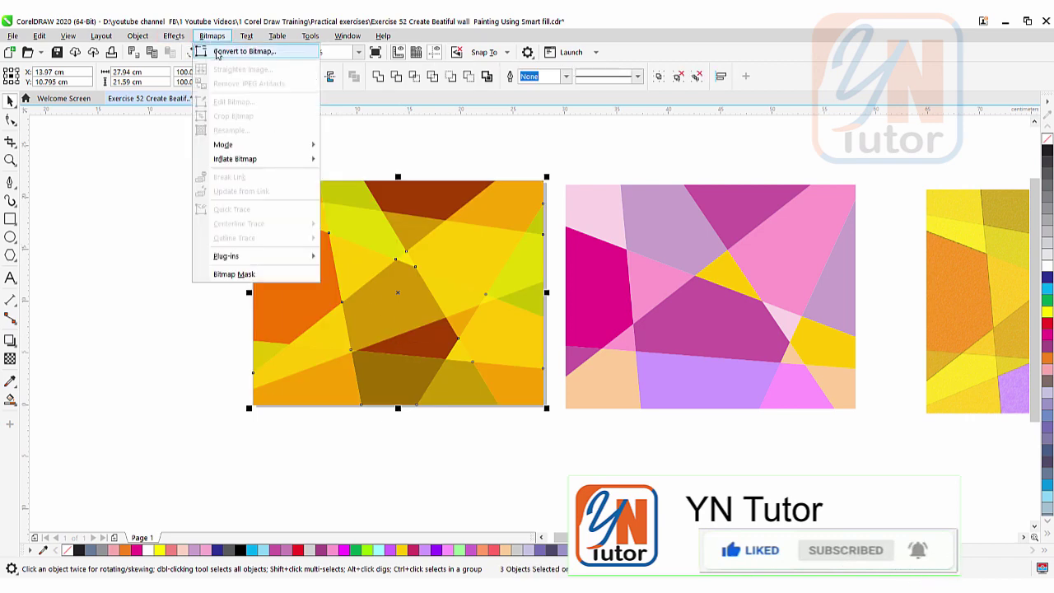
{"action": "left_click", "coordinate": [219, 52]}
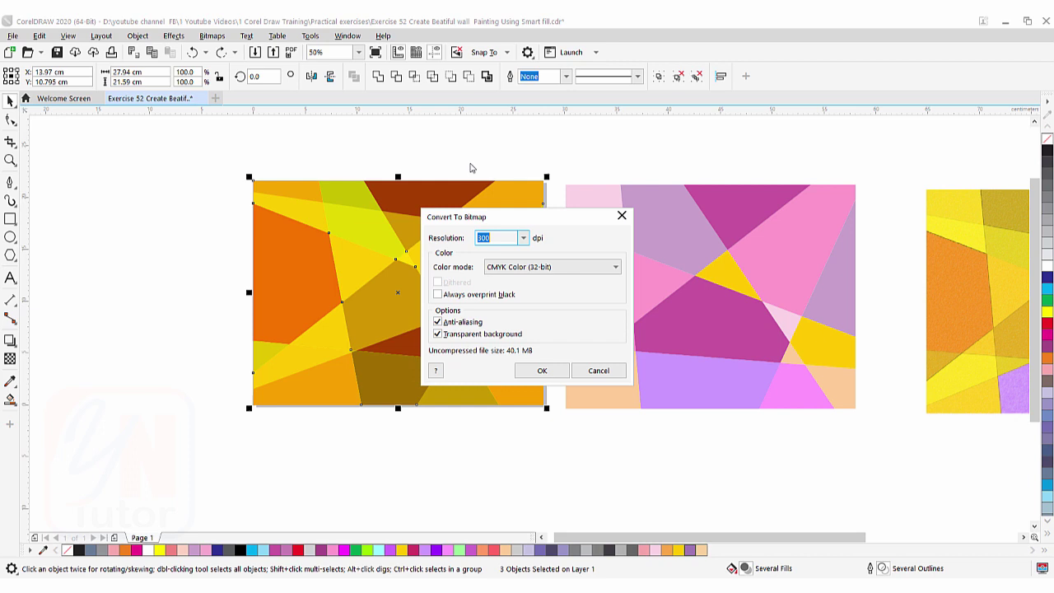
{"action": "left_click", "coordinate": [595, 267]}
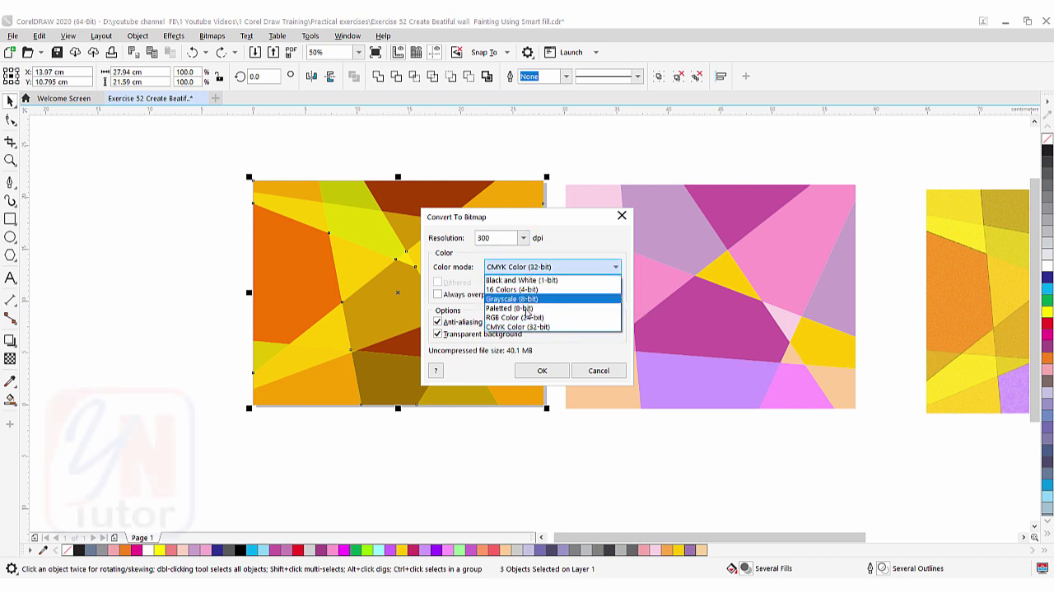
{"action": "left_click", "coordinate": [522, 318]}
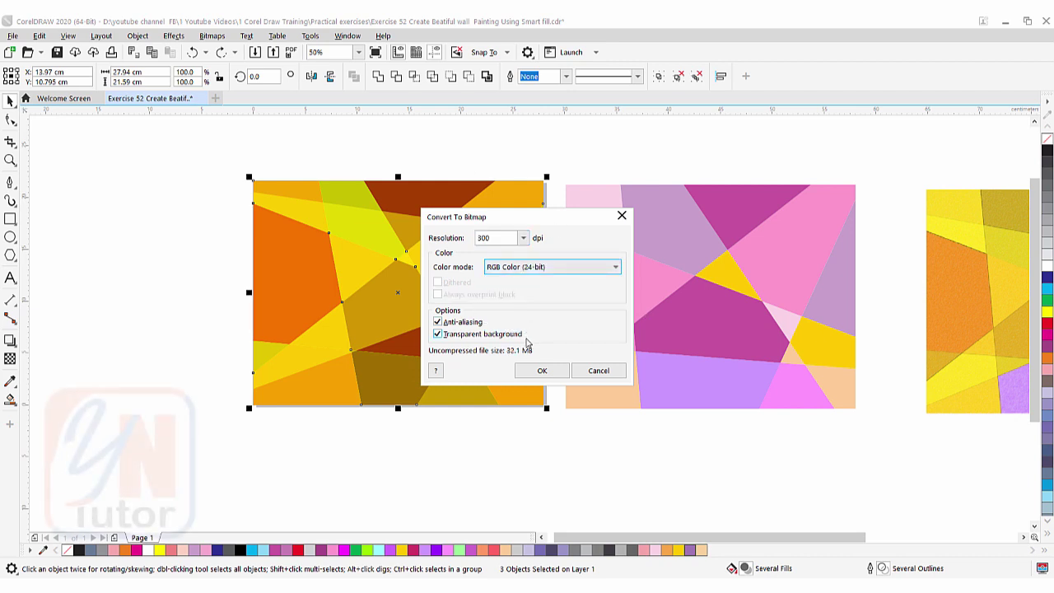
{"action": "left_click", "coordinate": [539, 371]}
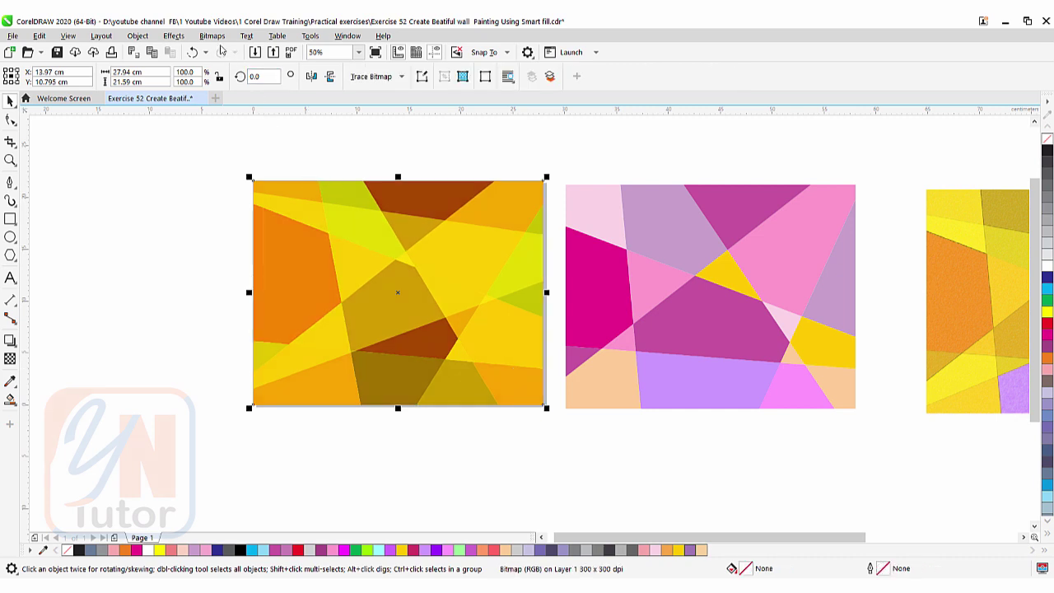
Step: Re-convert the painting bitmap with CMYK Color (32-bit) colour mode
{"action": "left_click", "coordinate": [212, 36]}
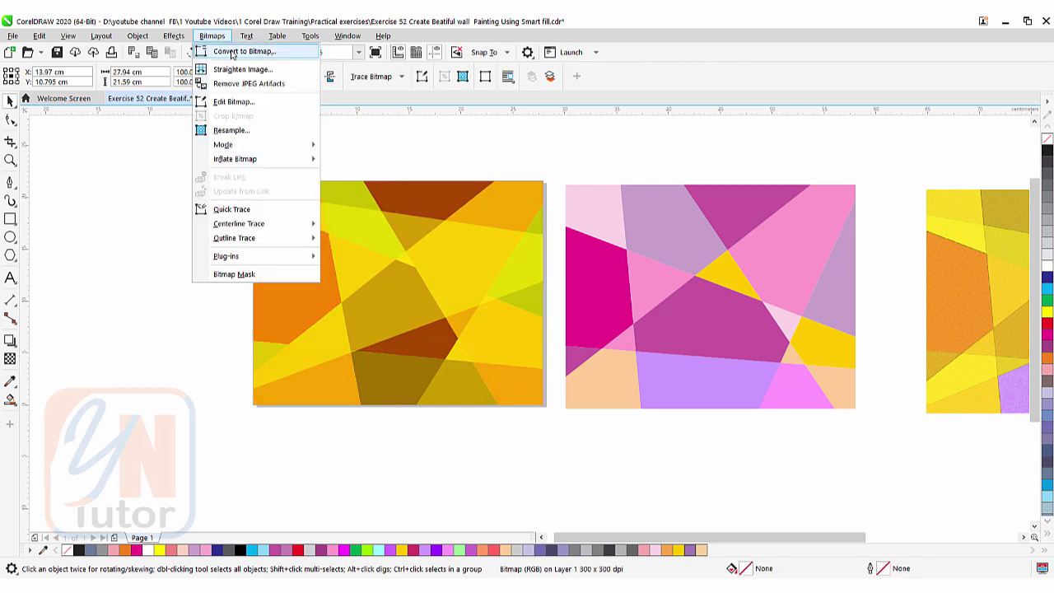
{"action": "left_click", "coordinate": [231, 51]}
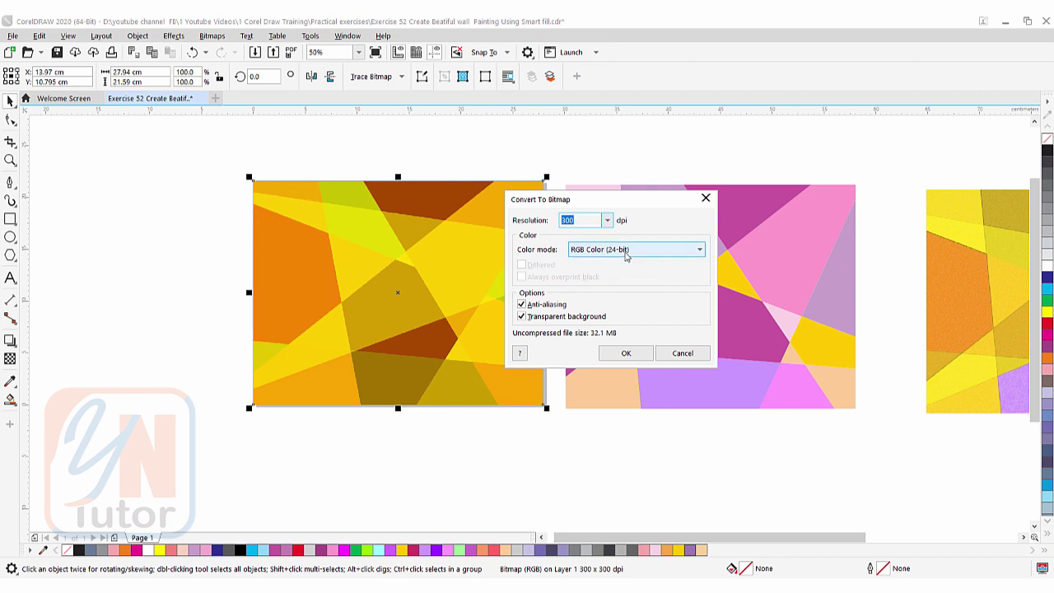
{"action": "left_click", "coordinate": [625, 249]}
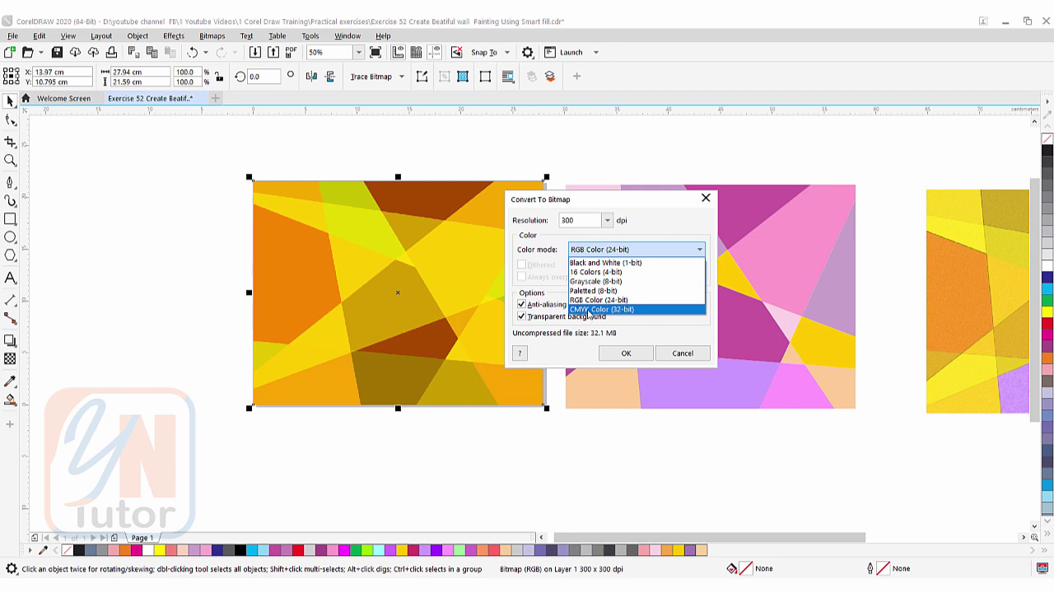
{"action": "left_click", "coordinate": [590, 310]}
{"action": "left_click", "coordinate": [625, 353]}
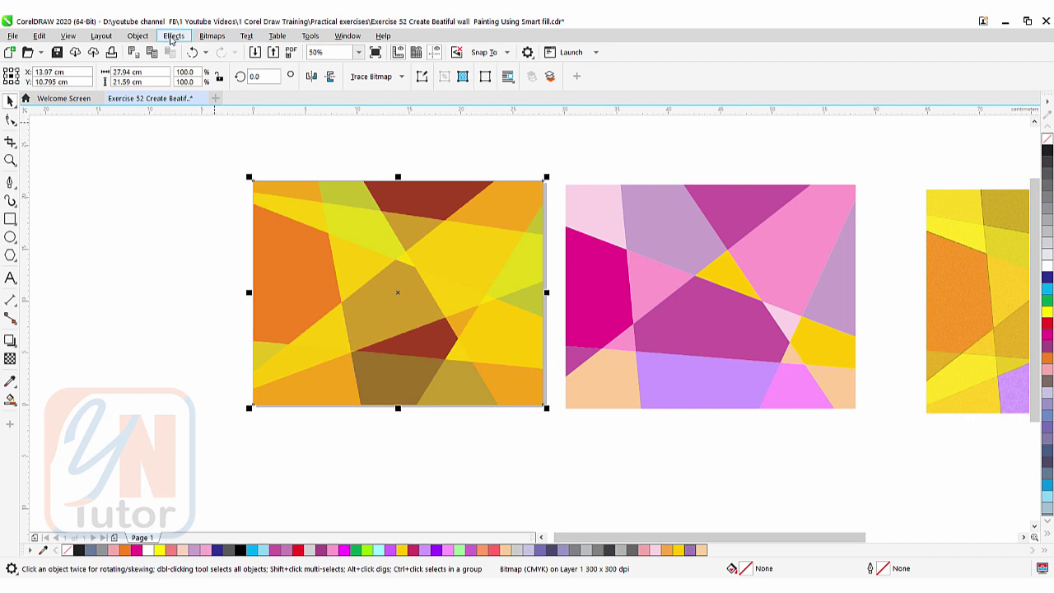
Step: Apply the Crayon art stroke with size 19 and outline 47, previewing it first
{"action": "left_click", "coordinate": [172, 37]}
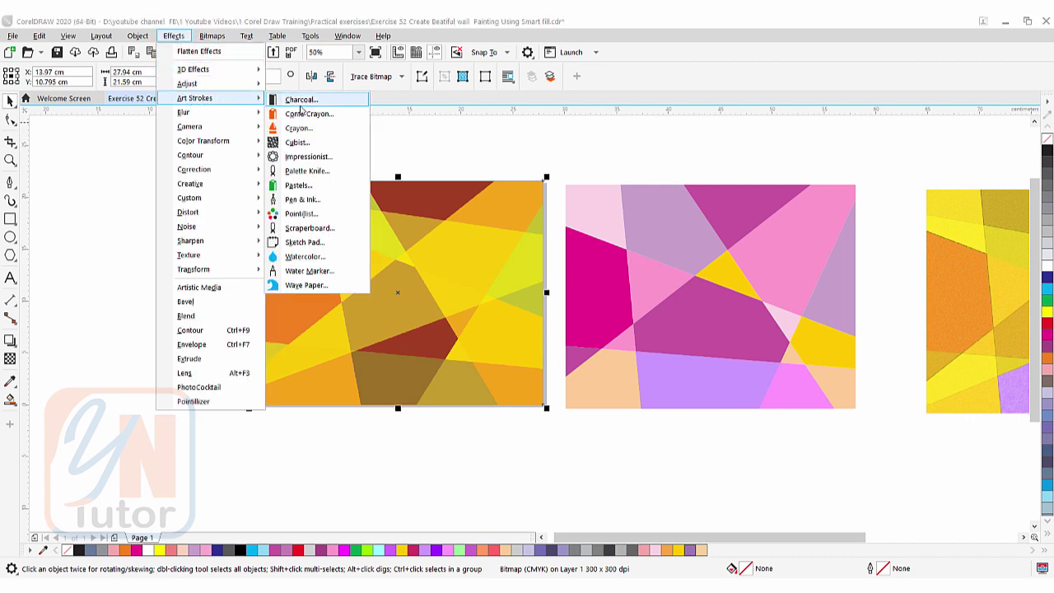
{"action": "mouse_move", "coordinate": [195, 98]}
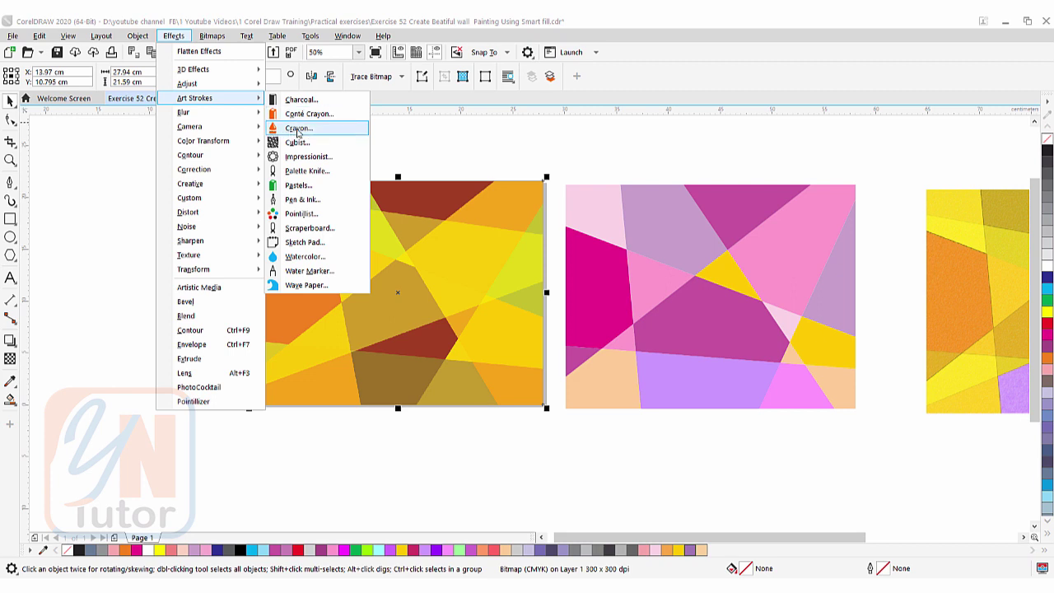
{"action": "left_click", "coordinate": [294, 128]}
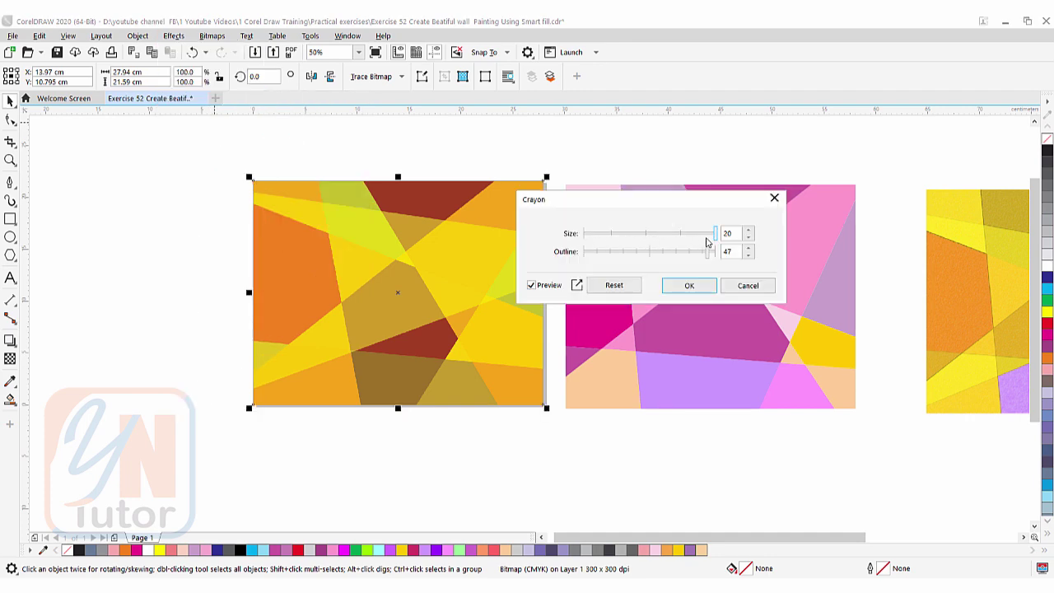
{"action": "left_click_drag", "start_coordinate": [713, 235], "coordinate": [708, 236]}
{"action": "left_click", "coordinate": [531, 286]}
{"action": "left_click", "coordinate": [531, 286]}
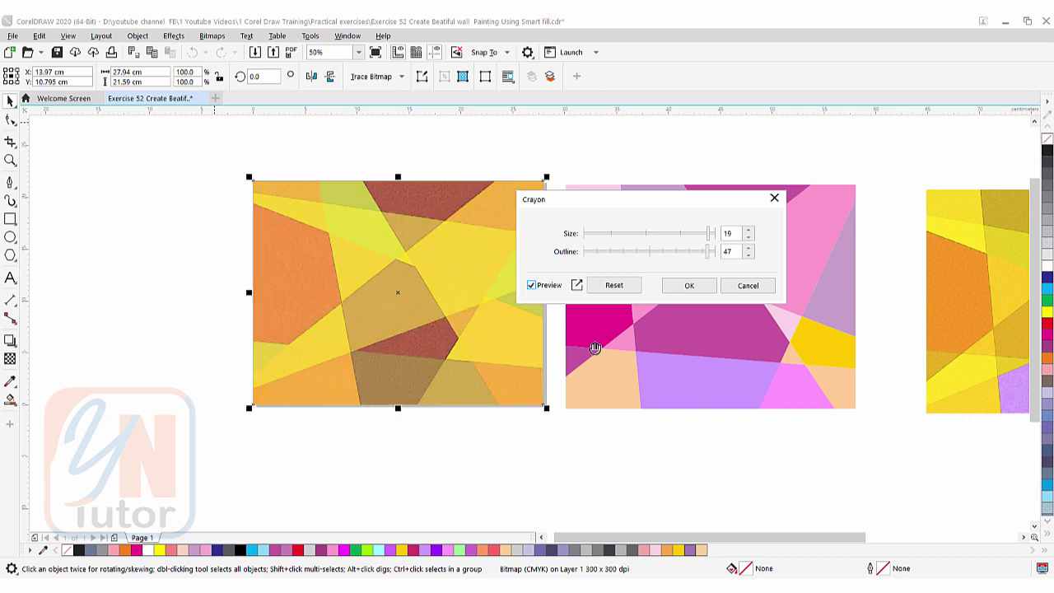
{"action": "left_click", "coordinate": [683, 285]}
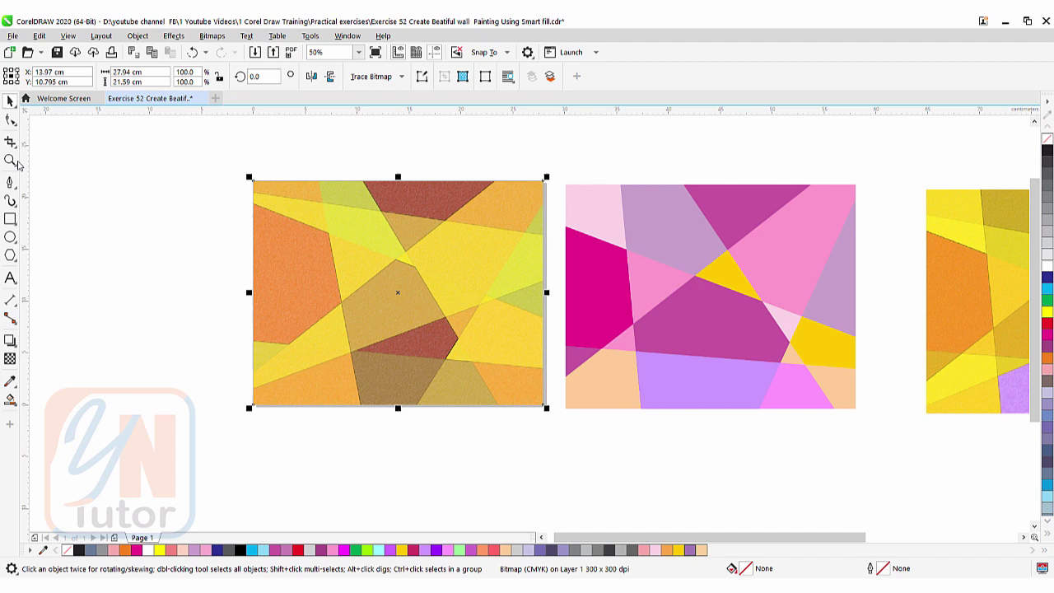
Step: Zoom in on the crayon-textured left painting, then return to the Pick tool
{"action": "left_click", "coordinate": [10, 160]}
{"action": "left_click_drag", "start_coordinate": [247, 180], "coordinate": [545, 417]}
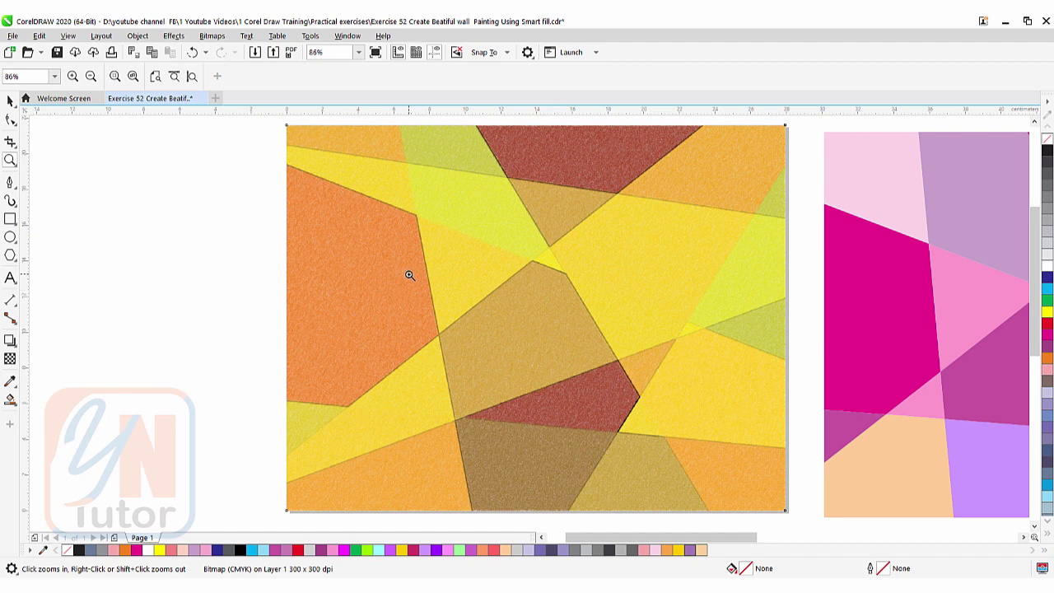
{"action": "key", "text": "space"}
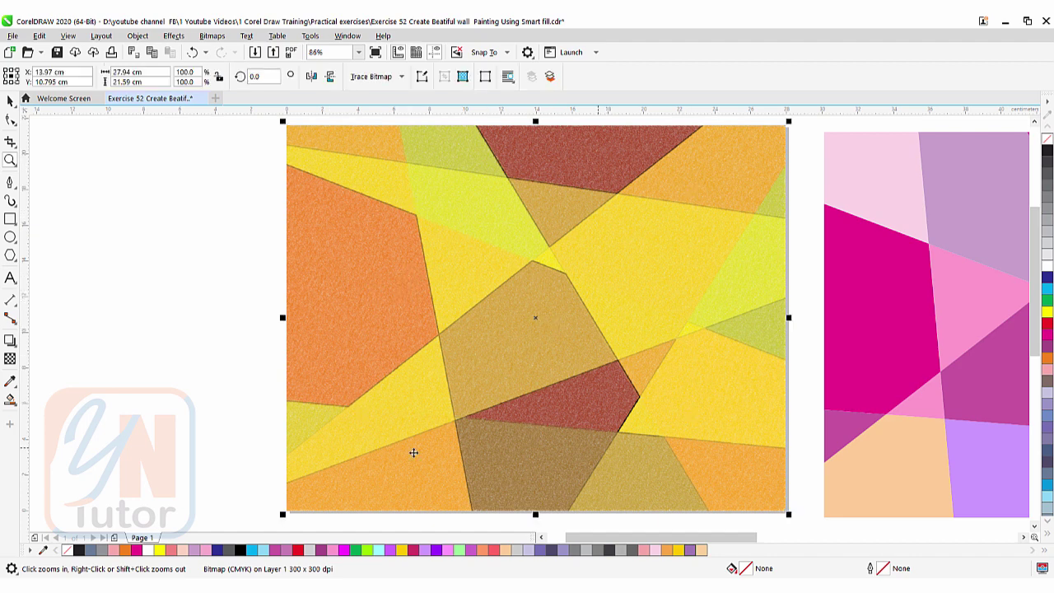
{"action": "key", "text": "space"}
{"action": "left_click", "coordinate": [230, 276]}
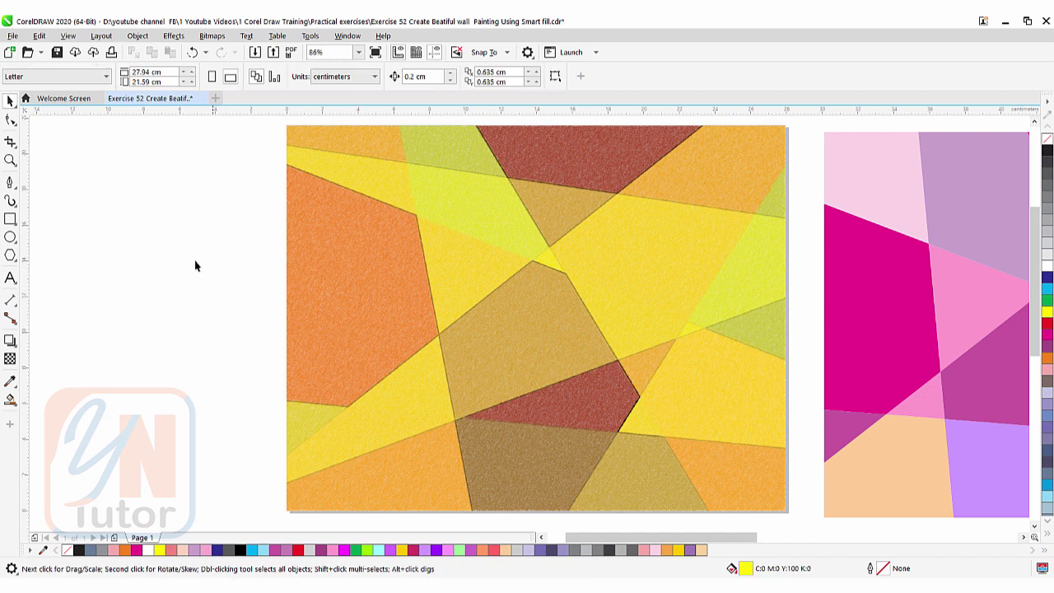